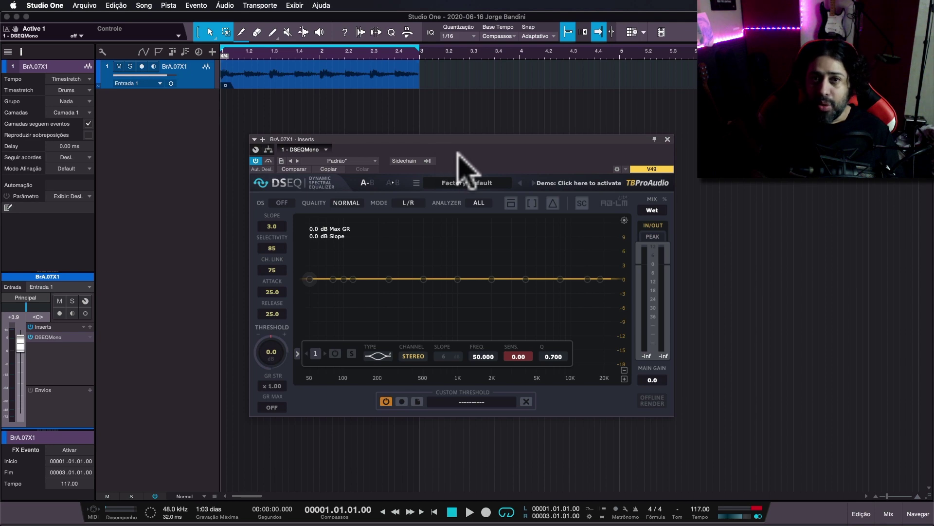
Move the DSEQ plug-in window slightly and enlarge its GUI scale to 125% and then 150%
{"action": "left_click_drag", "start_coordinate": [465, 152], "coordinate": [469, 155]}
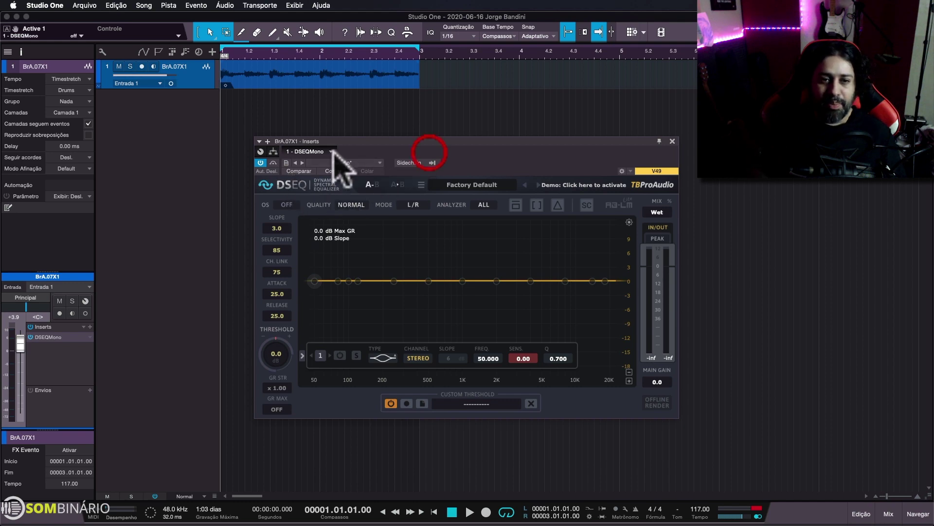
{"action": "left_click", "coordinate": [291, 184]}
{"action": "mouse_move", "coordinate": [312, 266]}
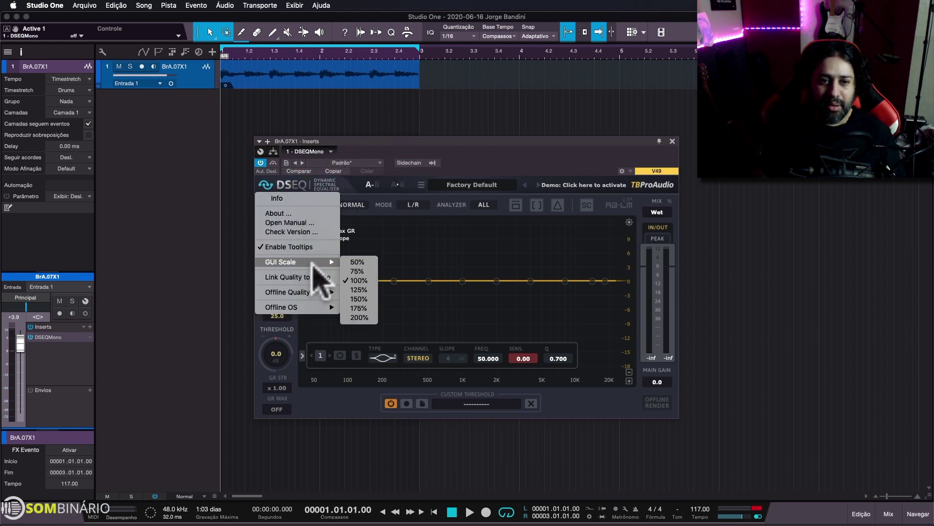
{"action": "left_click", "coordinate": [359, 290]}
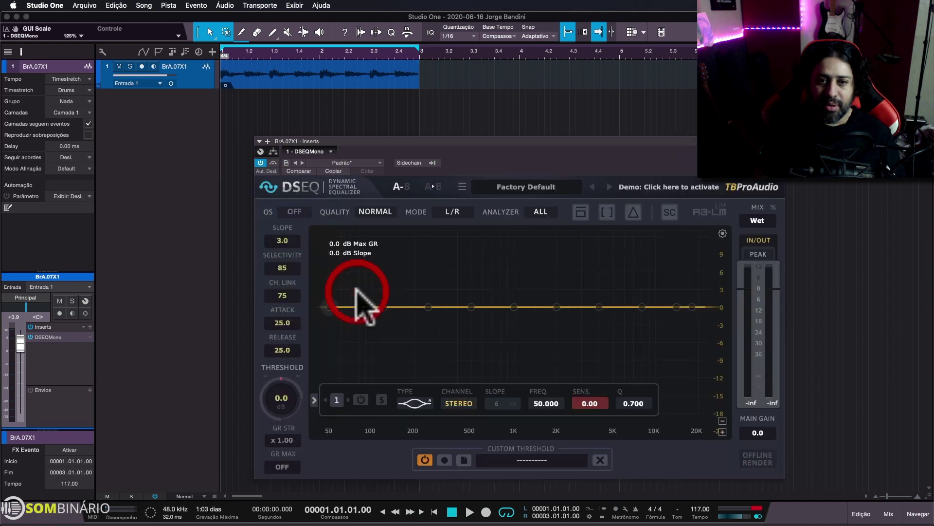
{"action": "left_click", "coordinate": [250, 162]}
{"action": "mouse_move", "coordinate": [277, 241]}
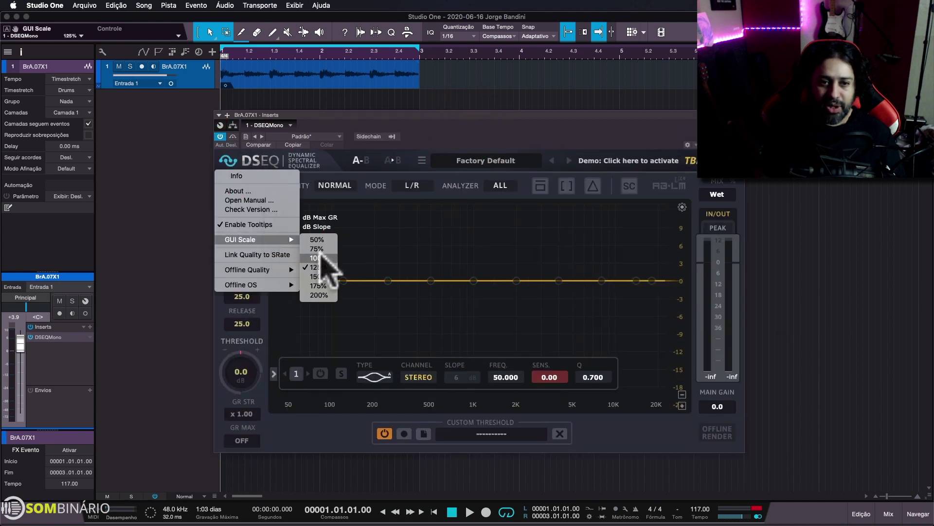
{"action": "left_click", "coordinate": [315, 276]}
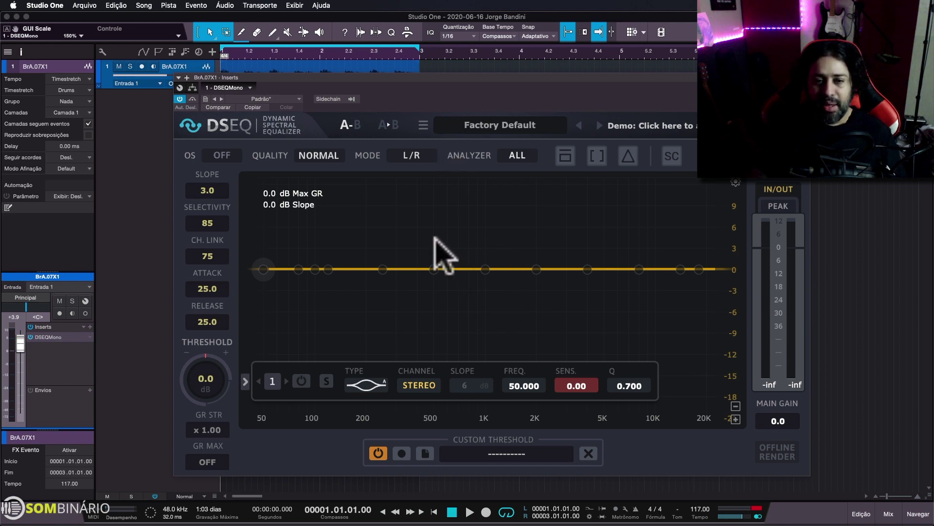
Try a peak boost on band 7 at about 961 Hz with sensitivity about 9.2, and reset it to flat
{"action": "left_click", "coordinate": [485, 252]}
{"action": "left_click_drag", "start_coordinate": [486, 252], "coordinate": [482, 204]}
{"action": "left_click", "coordinate": [479, 265]}
{"action": "left_click", "coordinate": [479, 229]}
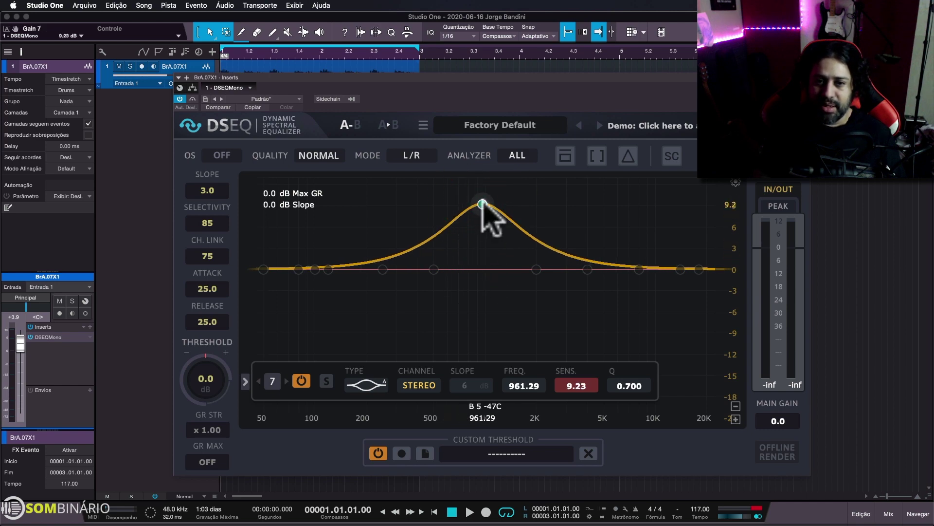
{"action": "double_click", "coordinate": [482, 204]}
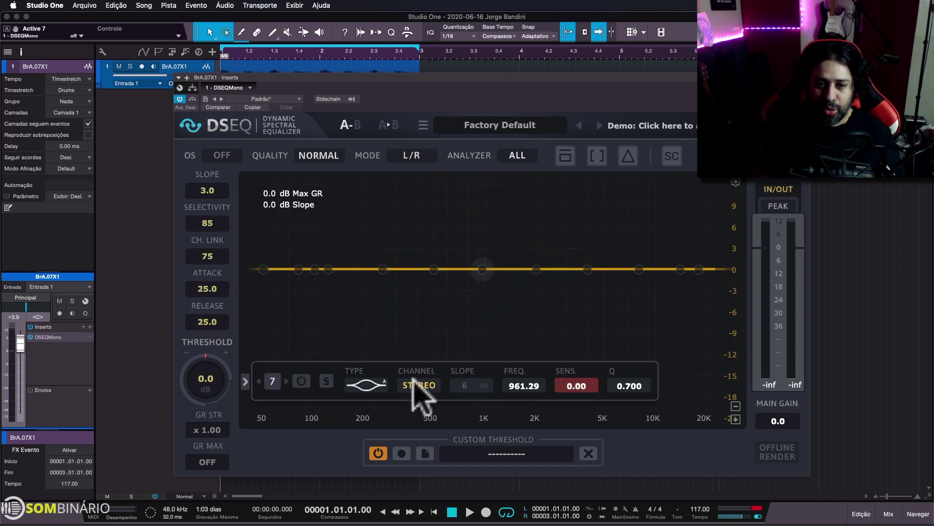
Try the A-High Cut and A-Low Shelf types on band 7 and settle on A-High Shelf
{"action": "left_click", "coordinate": [366, 386]}
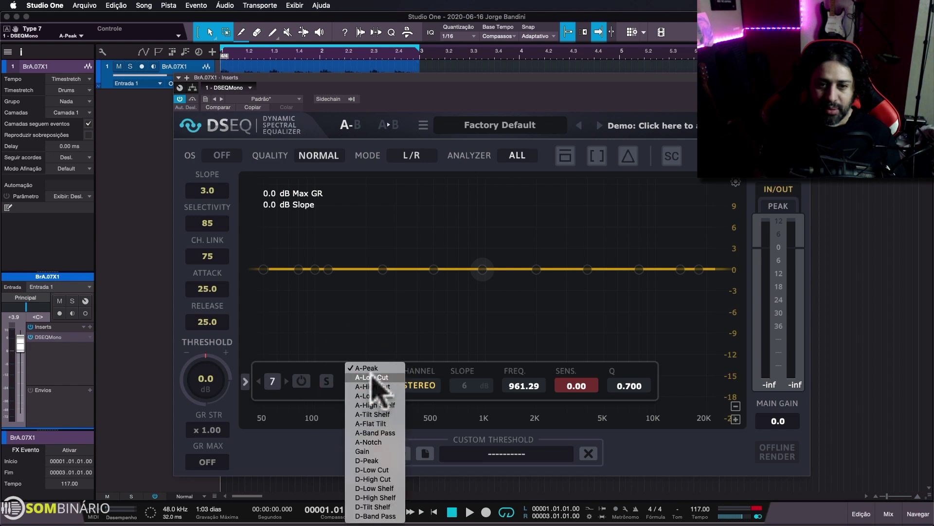
{"action": "left_click", "coordinate": [374, 386]}
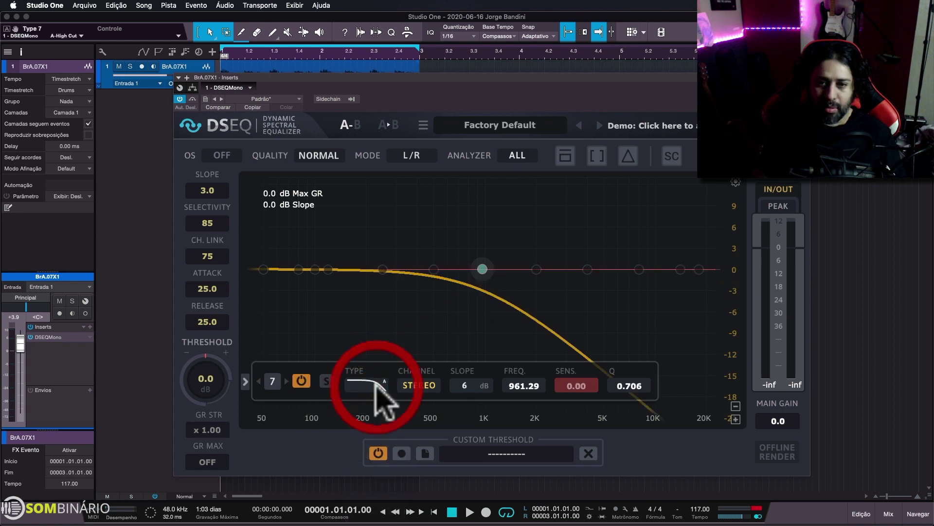
{"action": "left_click", "coordinate": [375, 386]}
{"action": "left_click", "coordinate": [374, 395]}
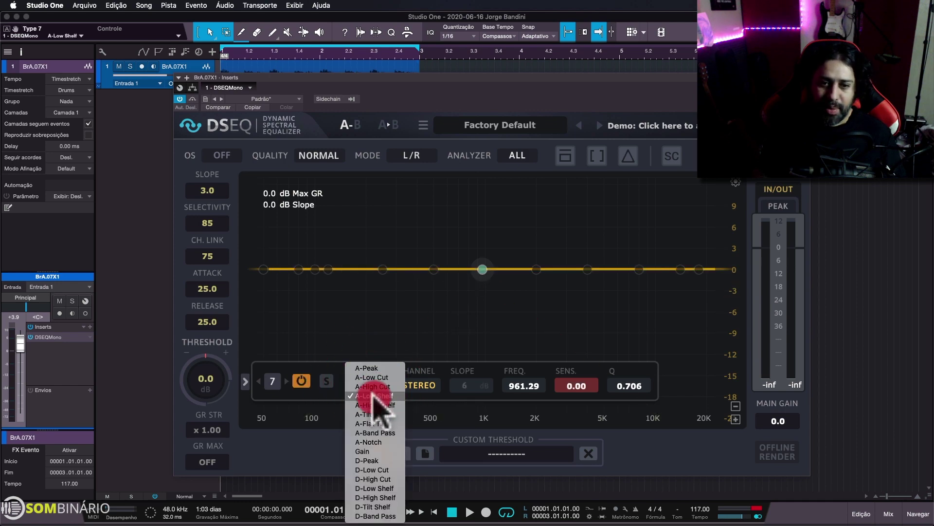
{"action": "left_click", "coordinate": [376, 405]}
Place band 7's shelf at about 1575 Hz with sensitivity about 2.6, and switch its solo on and off
{"action": "left_click_drag", "start_coordinate": [482, 269], "coordinate": [518, 250]}
{"action": "left_click", "coordinate": [326, 381]}
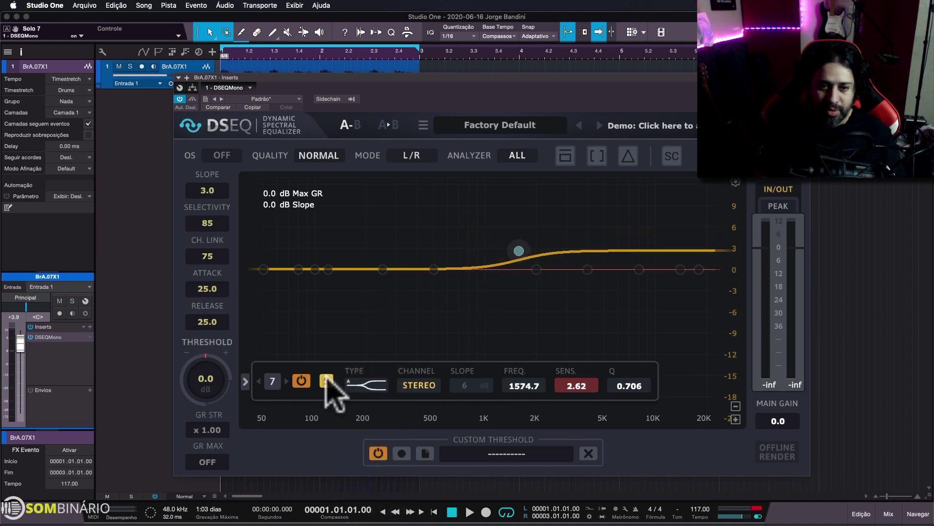
{"action": "left_click", "coordinate": [327, 380]}
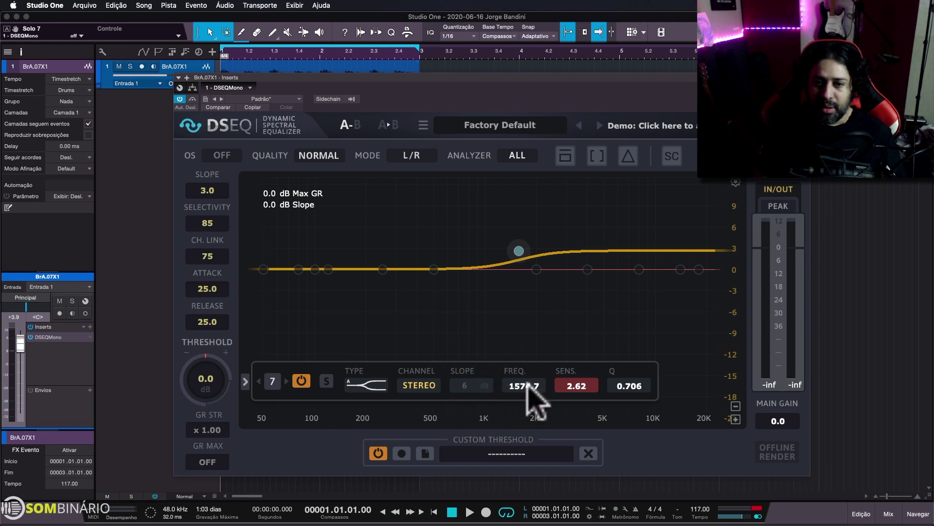
Tune band 7 to about 4191 Hz, sensitivity 1.43 and Q 1.164, and raise the channel link to 80
{"action": "left_click_drag", "start_coordinate": [526, 383], "coordinate": [565, 374]}
{"action": "left_click", "coordinate": [619, 366]}
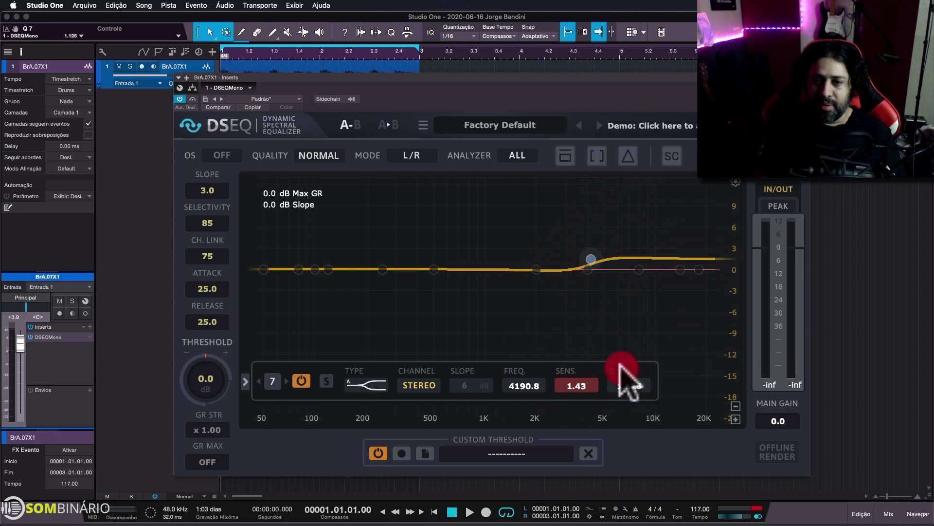
{"action": "left_click_drag", "start_coordinate": [621, 366], "coordinate": [615, 389]}
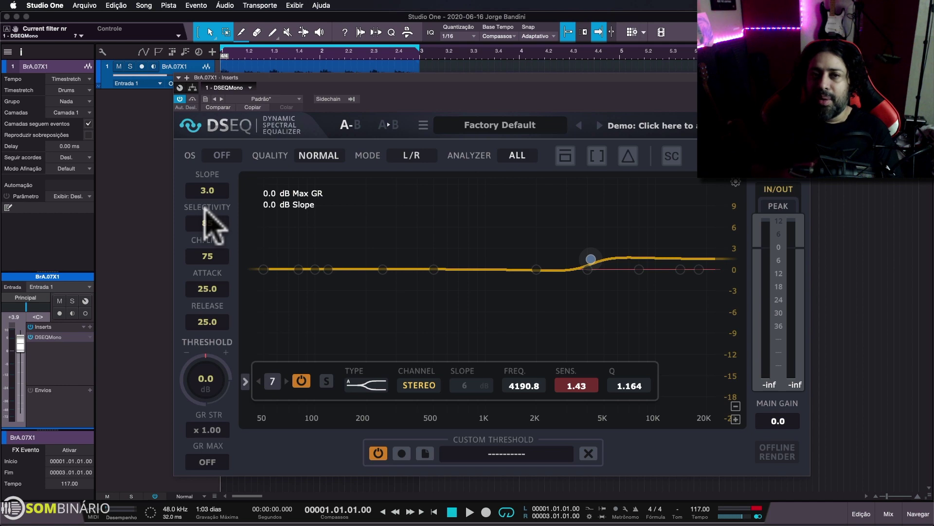
{"action": "scroll", "coordinate": [208, 256], "scroll_direction": "up", "scroll_amount": 1}
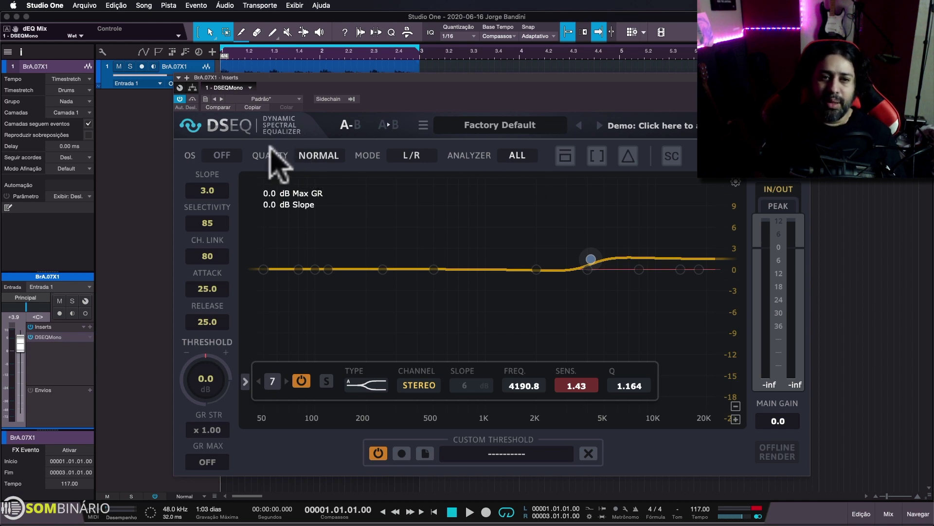
Examine the available options for quality, oversampling, channel mode and analyzer, keeping Normal, Off, Left/Right and All
{"action": "left_click", "coordinate": [326, 156]}
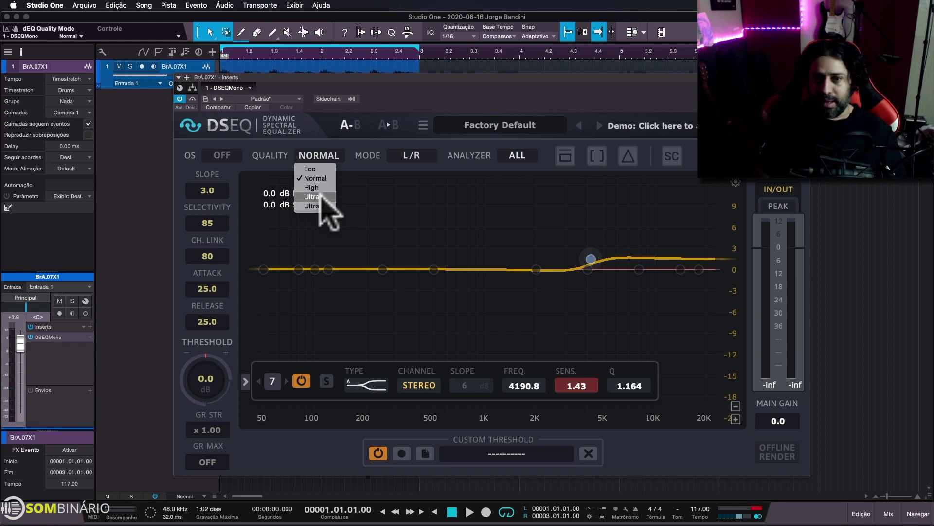
{"action": "left_click", "coordinate": [248, 170]}
{"action": "left_click", "coordinate": [220, 155]}
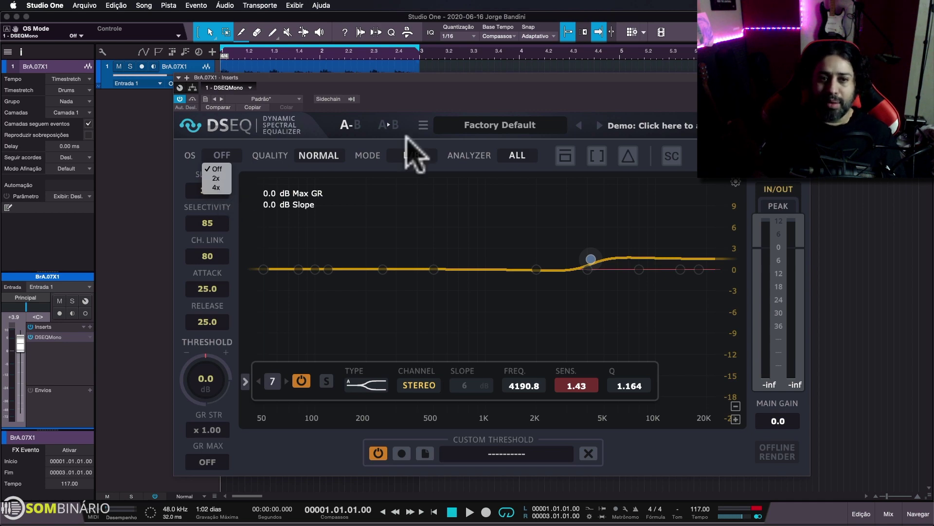
{"action": "left_click", "coordinate": [404, 139]}
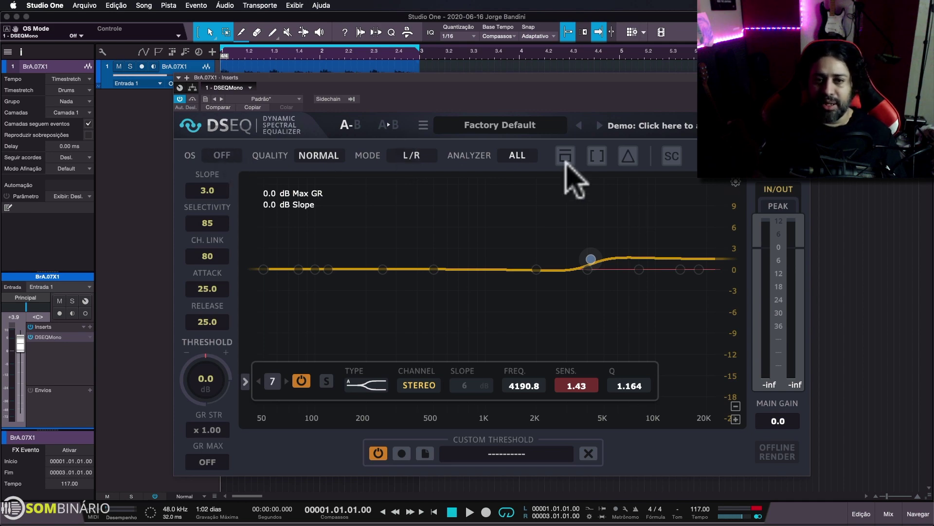
{"action": "left_click", "coordinate": [414, 156]}
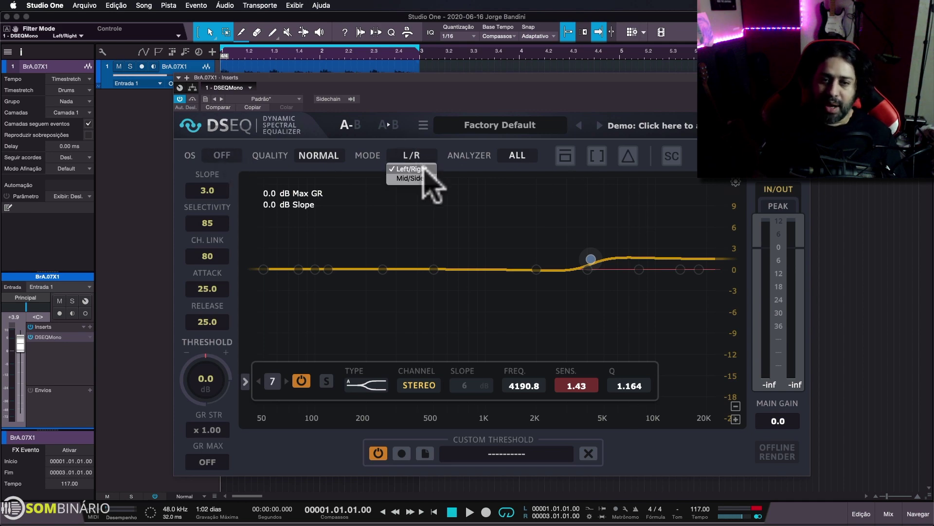
{"action": "left_click", "coordinate": [462, 157]}
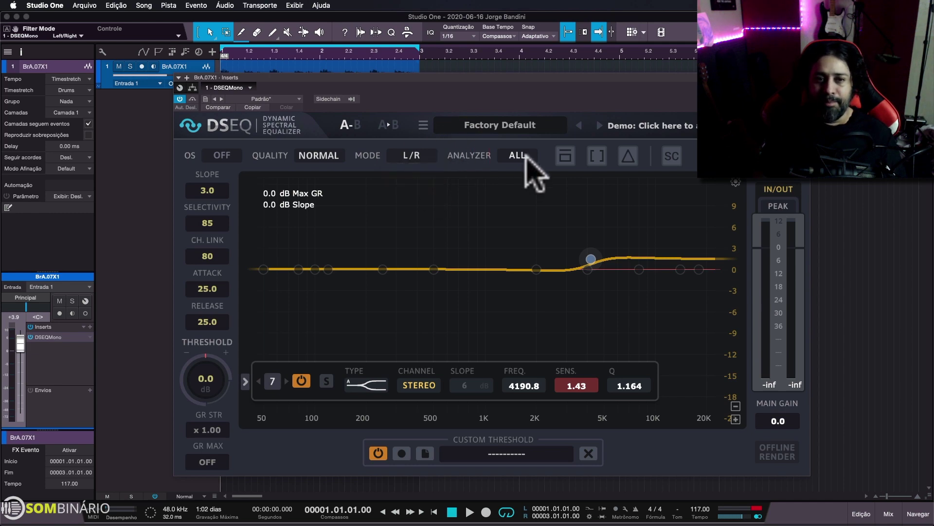
{"action": "left_click", "coordinate": [289, 87]}
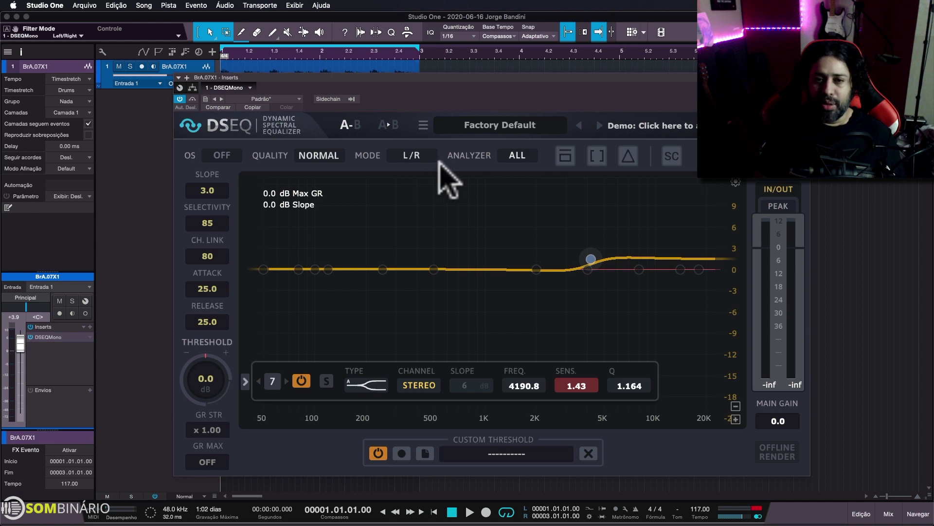
{"action": "left_click", "coordinate": [501, 156]}
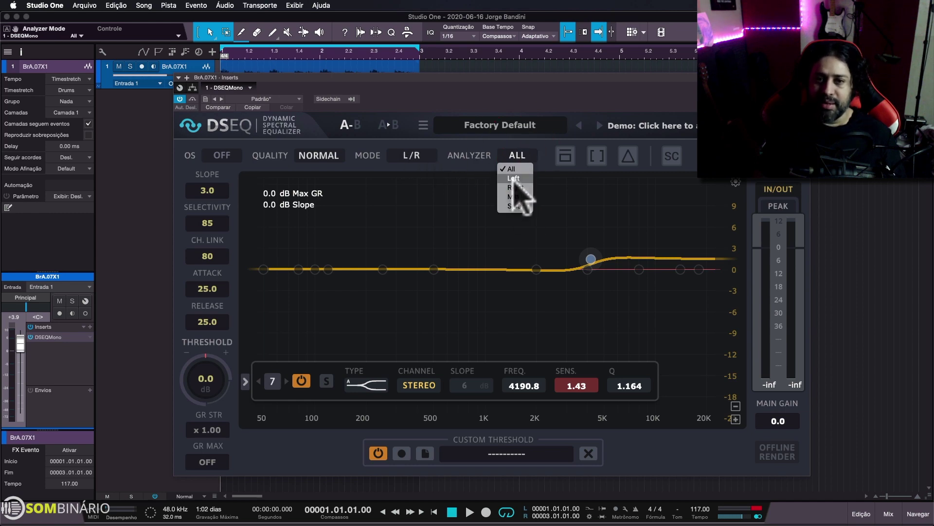
{"action": "left_click", "coordinate": [504, 169]}
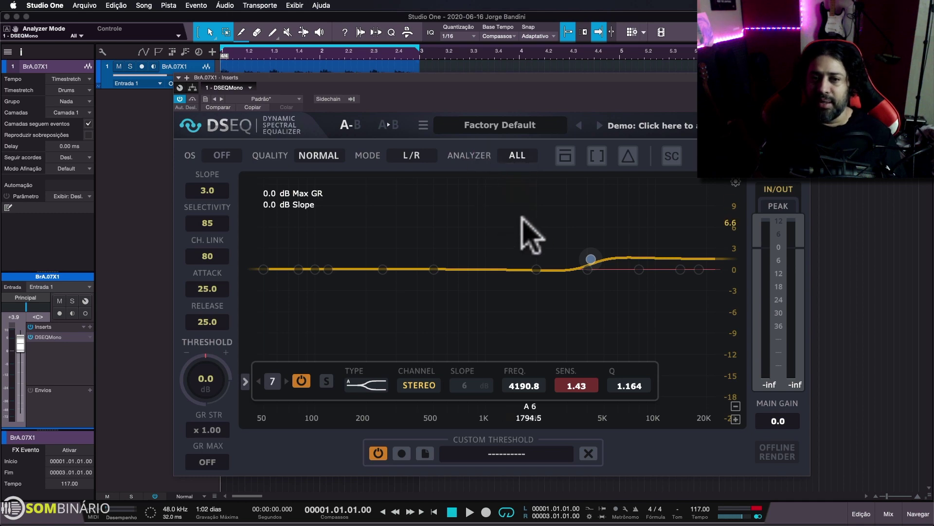
Switch the AB bypass, SC Monitor, Delta Monitor and AB-LM Lite functions on and off again
{"action": "left_click", "coordinate": [564, 158]}
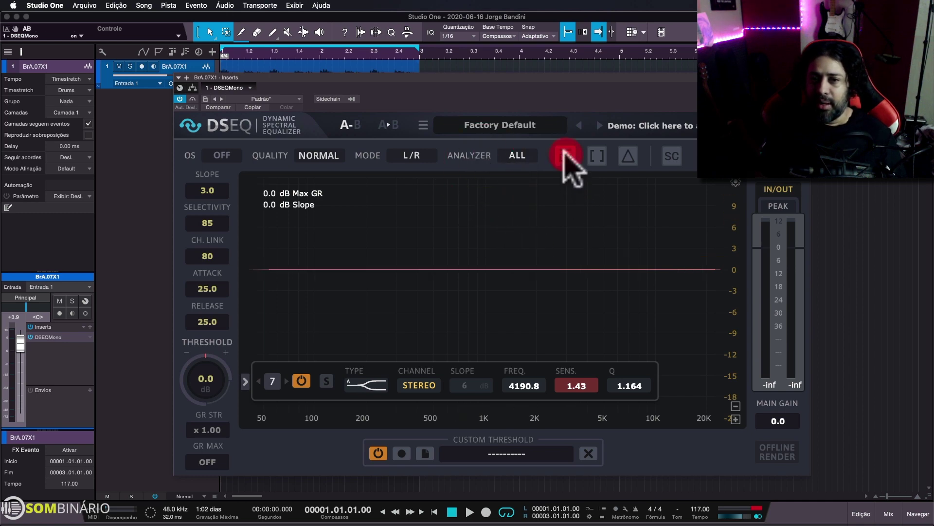
{"action": "left_click", "coordinate": [591, 157]}
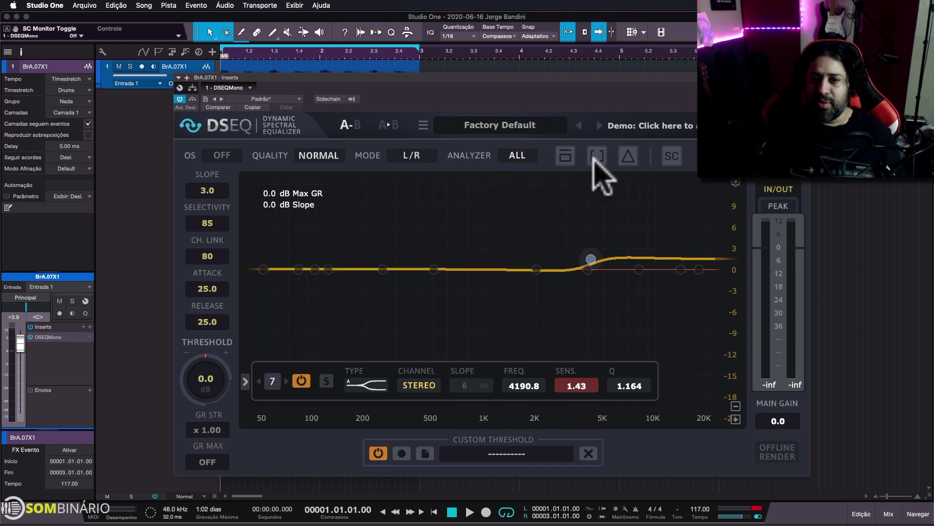
{"action": "left_click", "coordinate": [629, 155]}
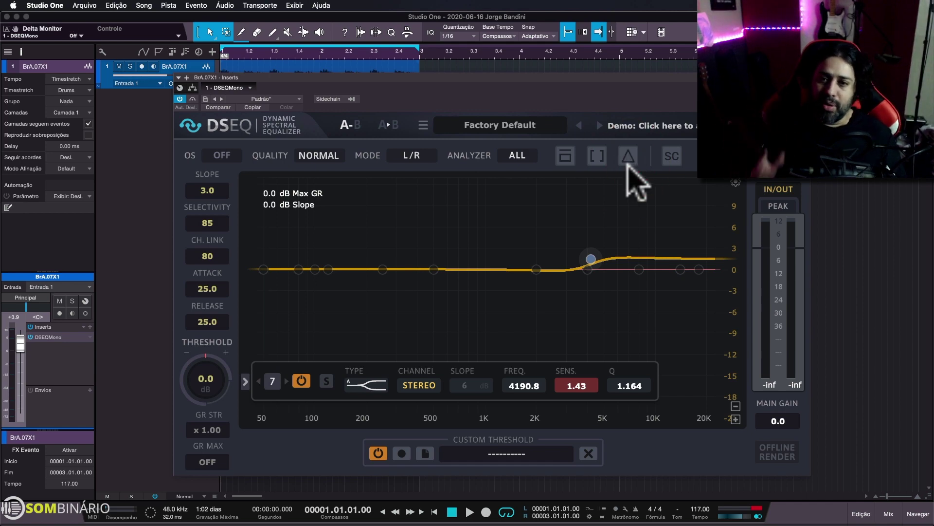
{"action": "left_click", "coordinate": [673, 160]}
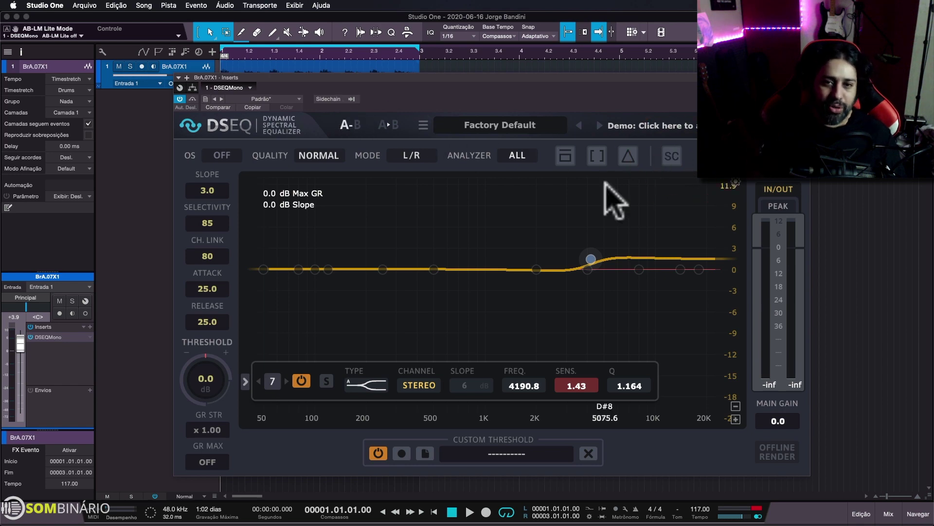
Uncover the track, play the drum loop and move band 7's shelf to about 3847 Hz with sensitivity 5.15
{"action": "left_click_drag", "start_coordinate": [583, 78], "coordinate": [609, 100]}
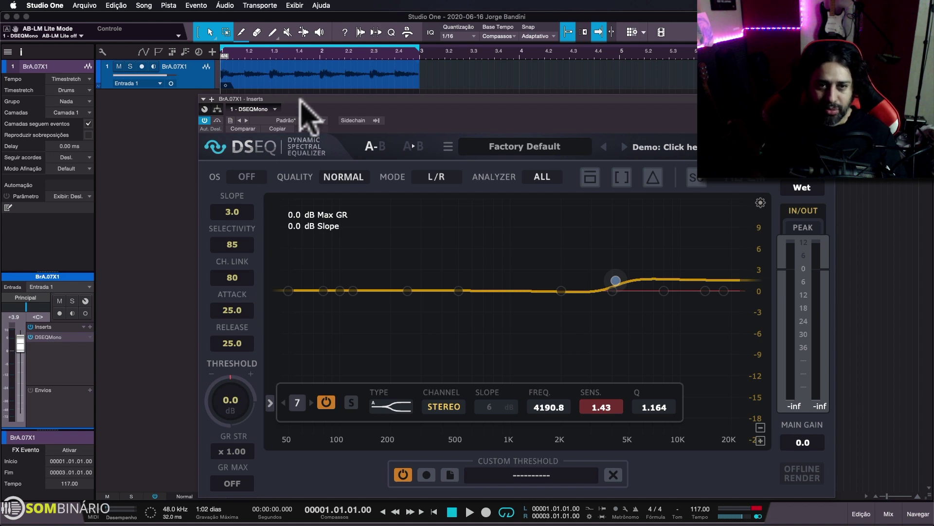
{"action": "key", "text": "space"}
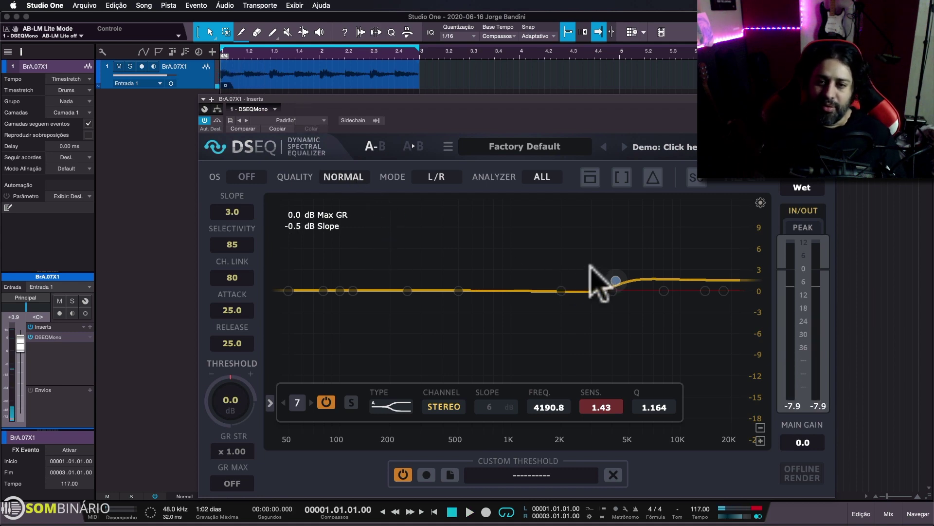
{"action": "left_click_drag", "start_coordinate": [600, 272], "coordinate": [595, 245]}
{"action": "key", "text": "space"}
Raise the slope to 8.1 dB with GR strength at x 3.65 during playback, and stop the loop
{"action": "left_click_drag", "start_coordinate": [236, 222], "coordinate": [237, 171]}
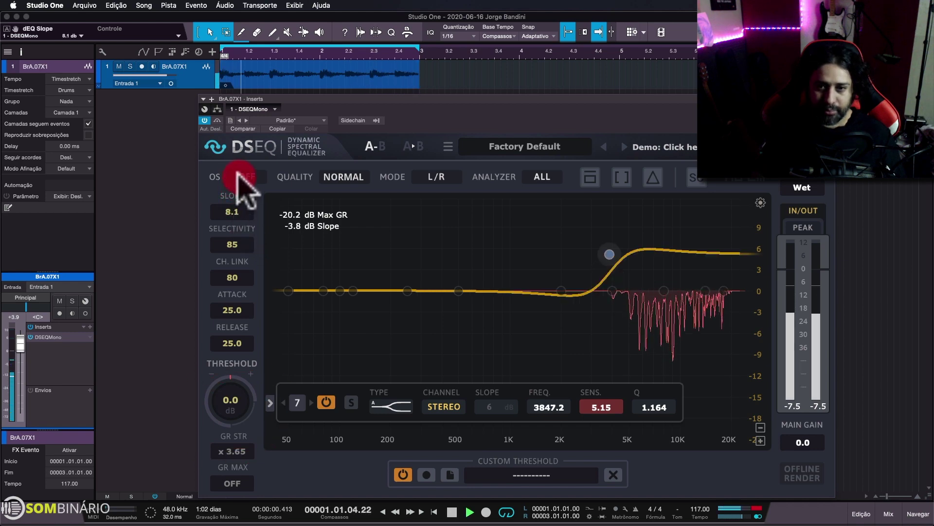
{"action": "left_click", "coordinate": [610, 256]}
{"action": "key", "text": "space"}
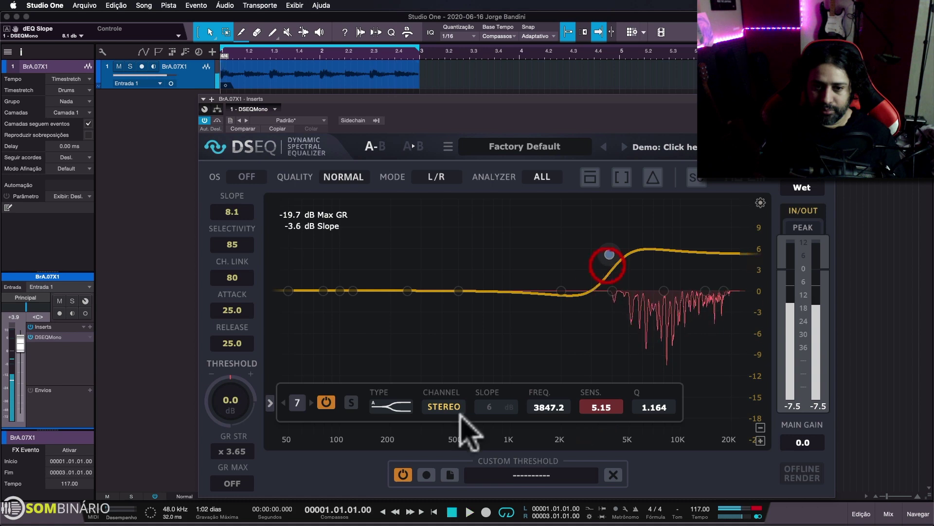
Turn off the custom threshold, replay the loop and fine-tune band 7 to about 3873 Hz with sensitivity 4.95
{"action": "left_click", "coordinate": [402, 474]}
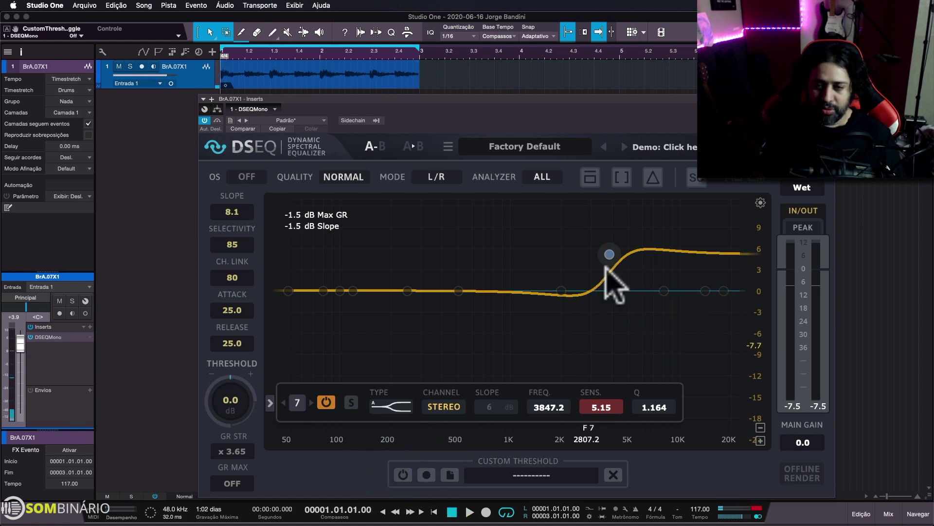
{"action": "key", "text": "space"}
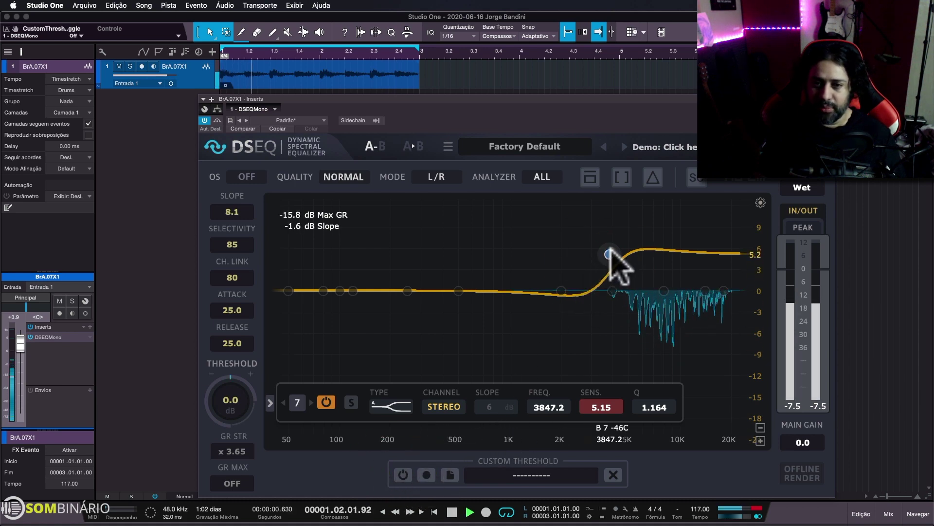
{"action": "left_click_drag", "start_coordinate": [609, 254], "coordinate": [610, 256]}
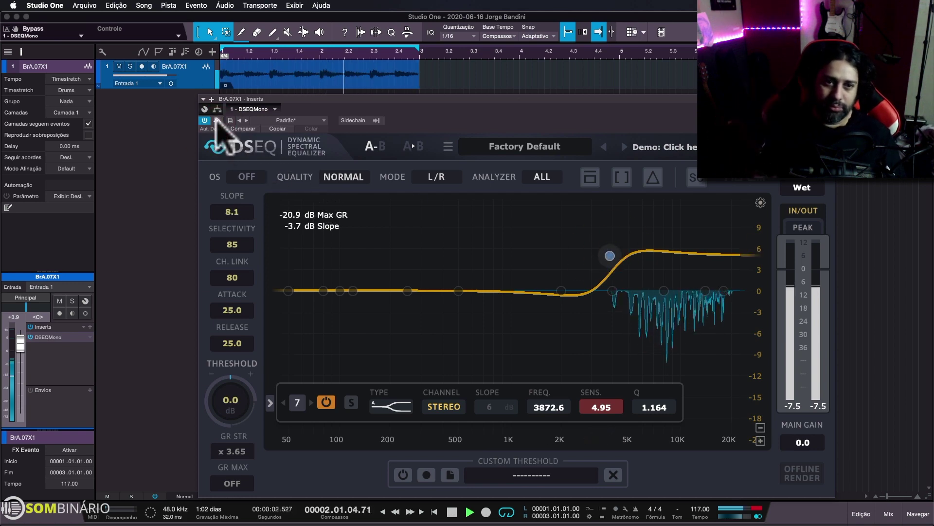
{"action": "key", "text": "space"}
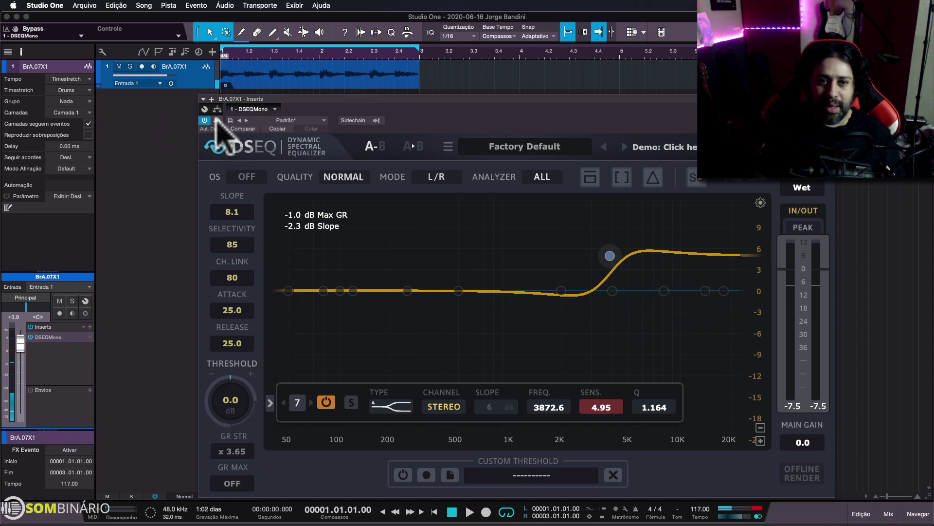
Switch the quality to Ultra, play the loop and lower the threshold to -11.1 dB
{"action": "left_click", "coordinate": [344, 177]}
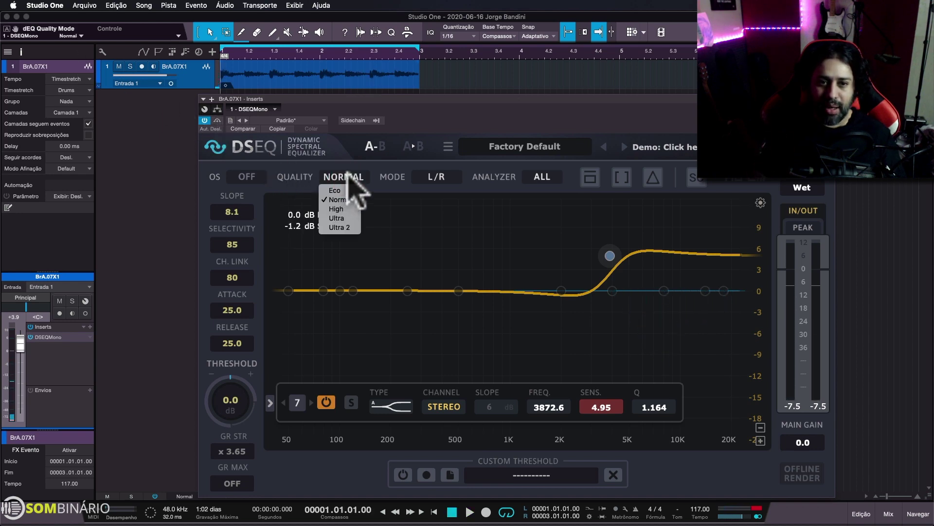
{"action": "left_click", "coordinate": [341, 218]}
{"action": "key", "text": "space"}
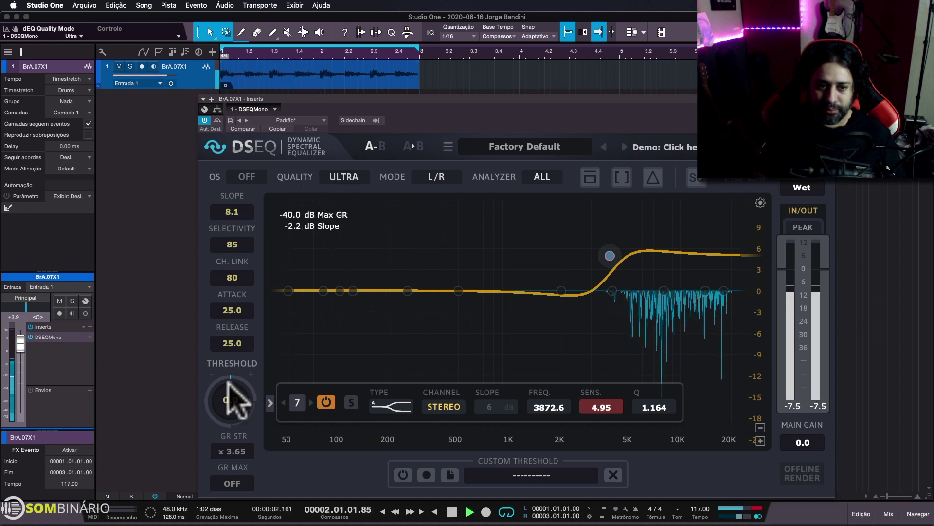
{"action": "left_click_drag", "start_coordinate": [236, 396], "coordinate": [234, 426]}
Compare the Eco and Ultra 2 quality modes while the loop plays, and stop playback
{"action": "left_click", "coordinate": [335, 176]}
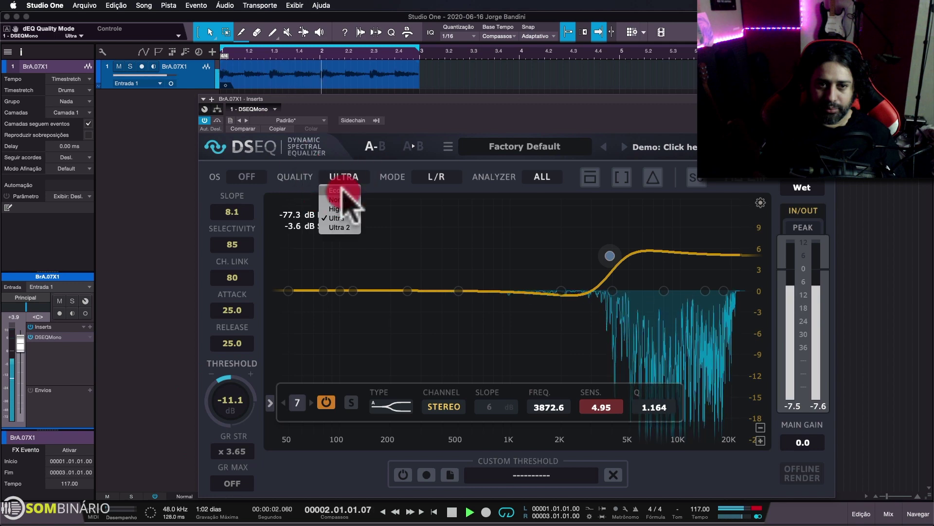
{"action": "left_click", "coordinate": [343, 190]}
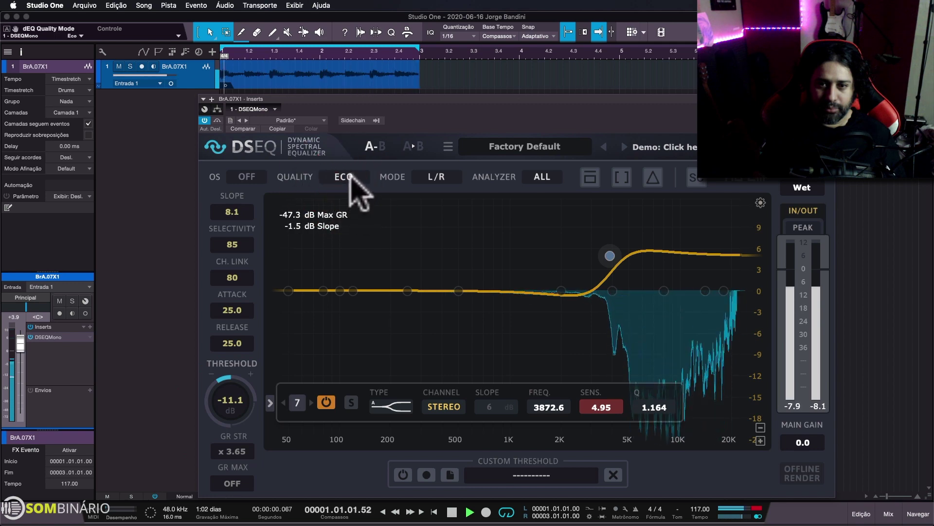
{"action": "left_click", "coordinate": [350, 172]}
{"action": "left_click", "coordinate": [356, 228]}
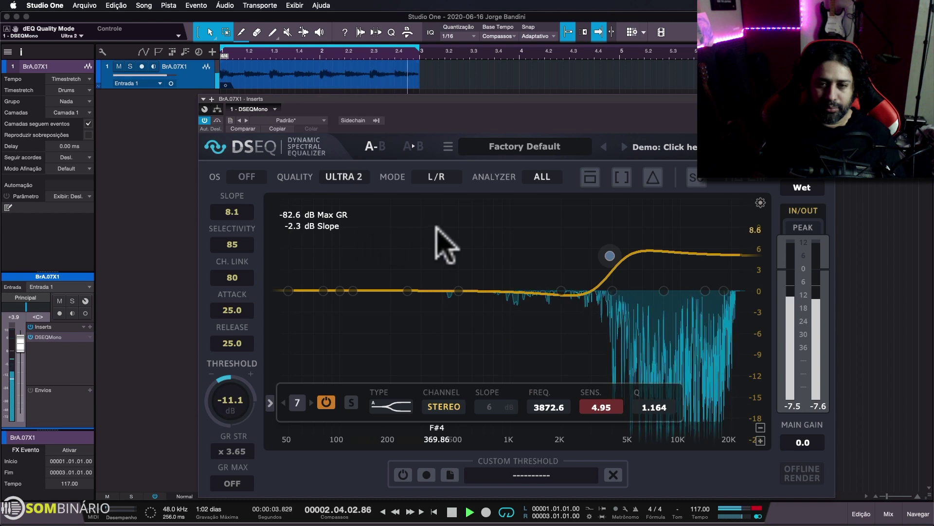
{"action": "key", "text": "space"}
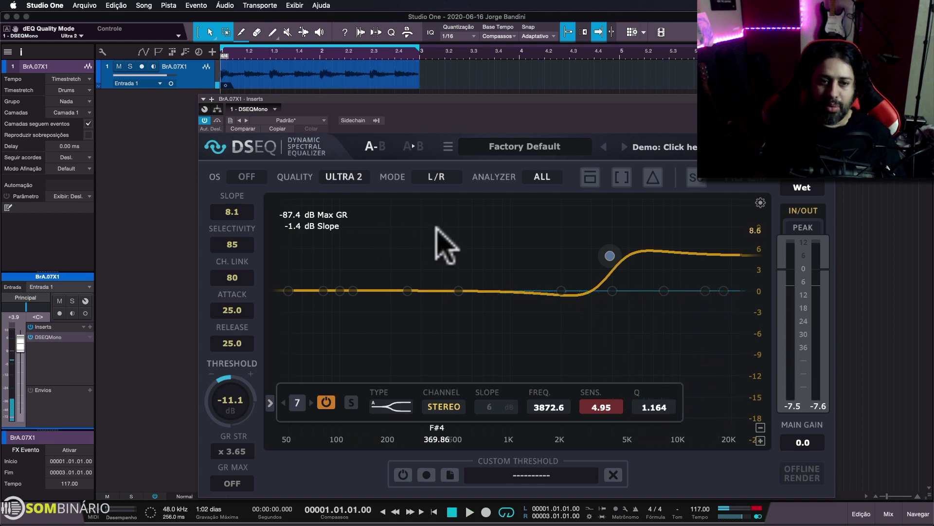
{"action": "key", "text": "space"}
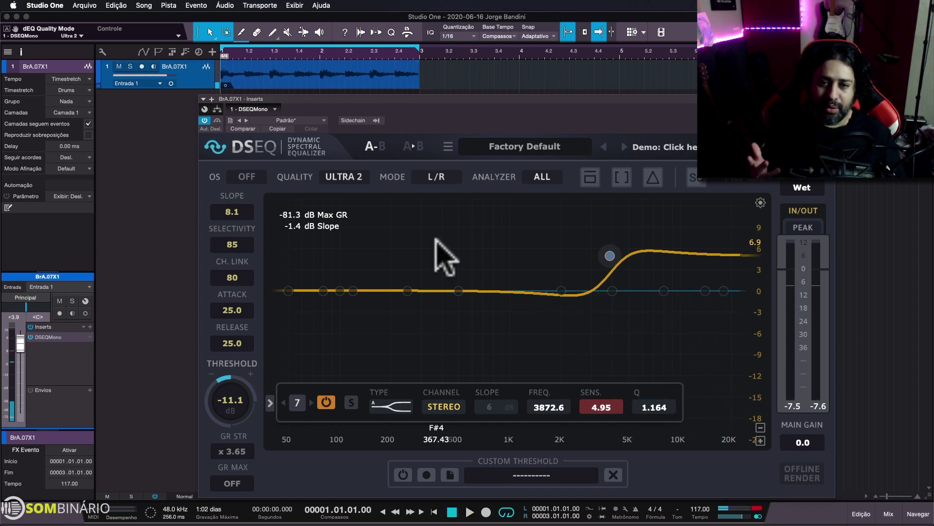
Move the inactive band 8 to about 2067 Hz with a sensitivity of 2.48
{"action": "left_click", "coordinate": [563, 285]}
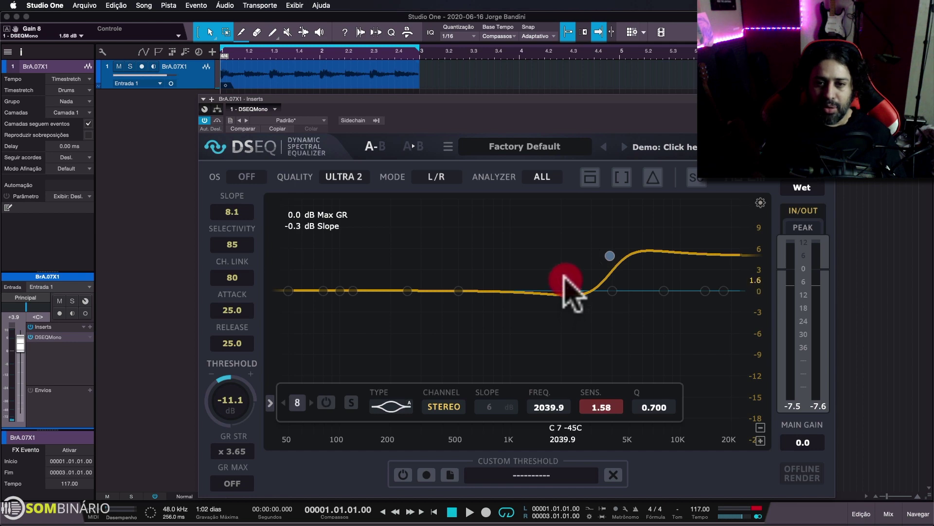
{"action": "left_click", "coordinate": [563, 277]}
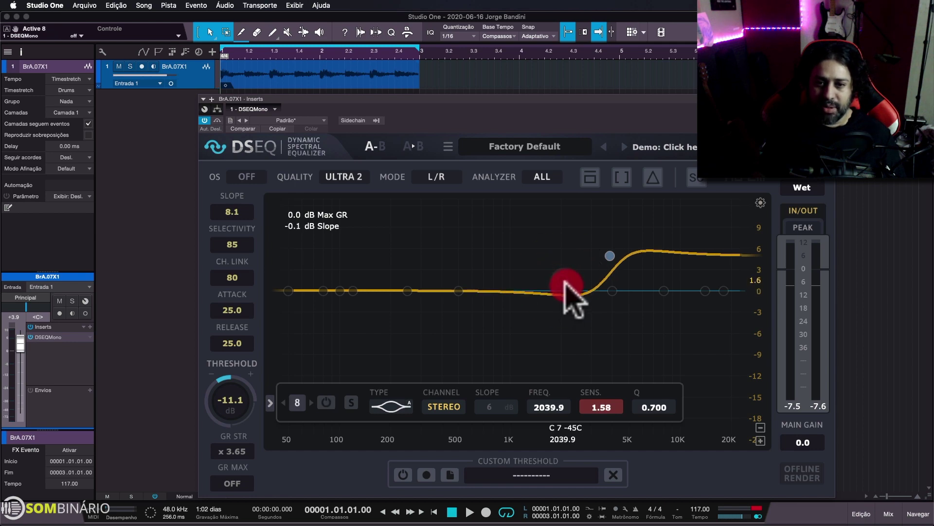
{"action": "left_click_drag", "start_coordinate": [565, 279], "coordinate": [564, 273]}
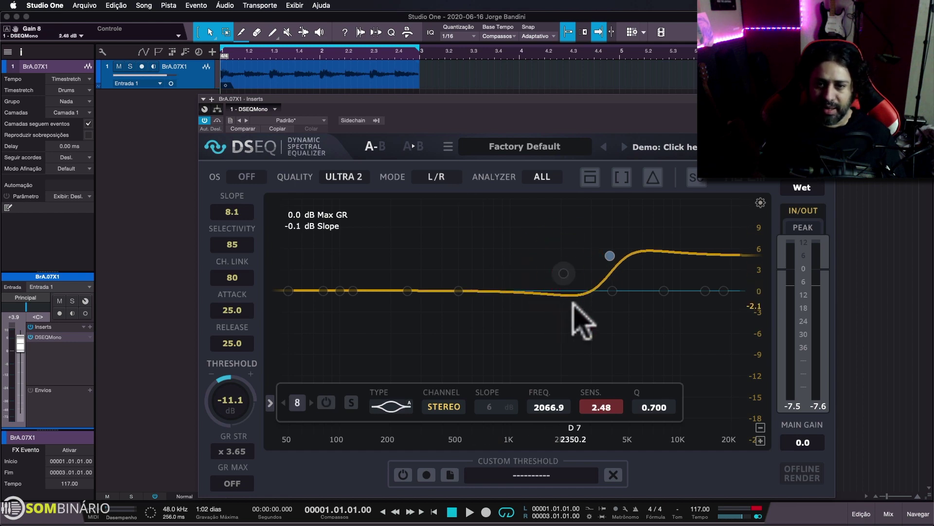
Play the loop, activate band 5 at about 951 Hz with sensitivity 9.57, and stop playback
{"action": "key", "text": "space"}
{"action": "left_click", "coordinate": [442, 216]}
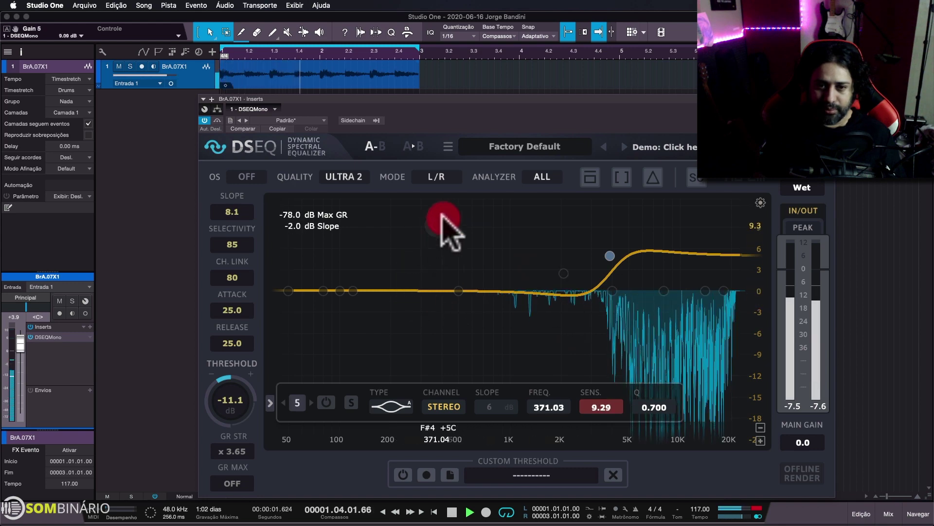
{"action": "left_click_drag", "start_coordinate": [442, 216], "coordinate": [506, 222]}
{"action": "left_click", "coordinate": [451, 217]}
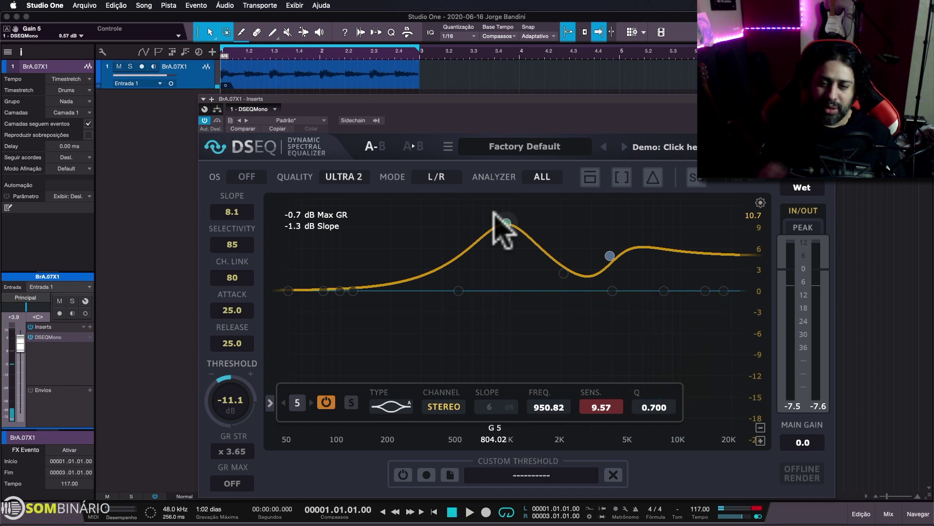
Replay the loop, return the quality to Normal and move band 5 to about 989 Hz with sensitivity 4.61
{"action": "key", "text": "space"}
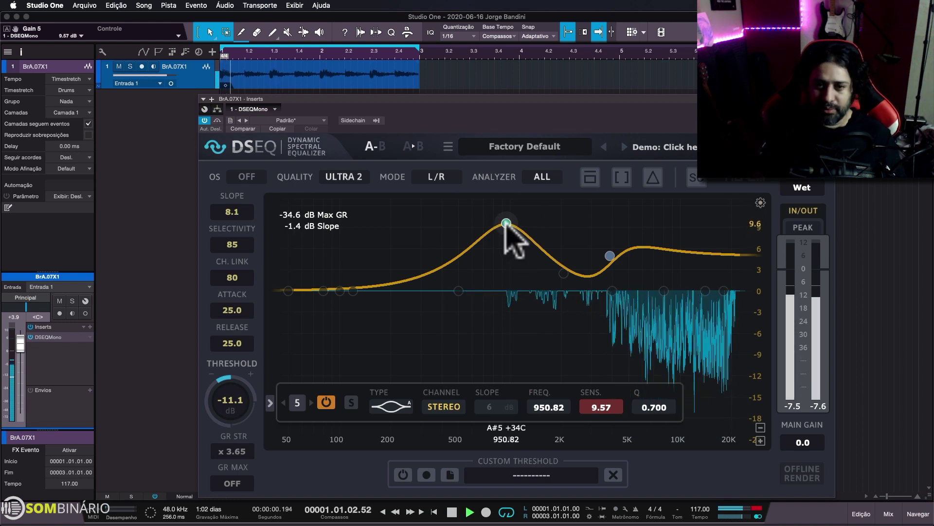
{"action": "left_click_drag", "start_coordinate": [506, 223], "coordinate": [510, 228]}
{"action": "left_click", "coordinate": [353, 179]}
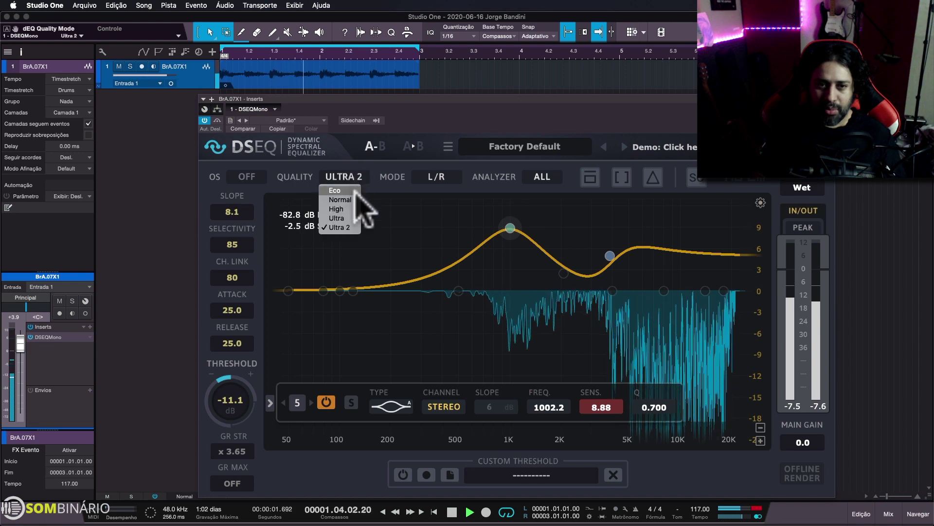
{"action": "left_click", "coordinate": [343, 199]}
{"action": "left_click_drag", "start_coordinate": [508, 236], "coordinate": [509, 258]}
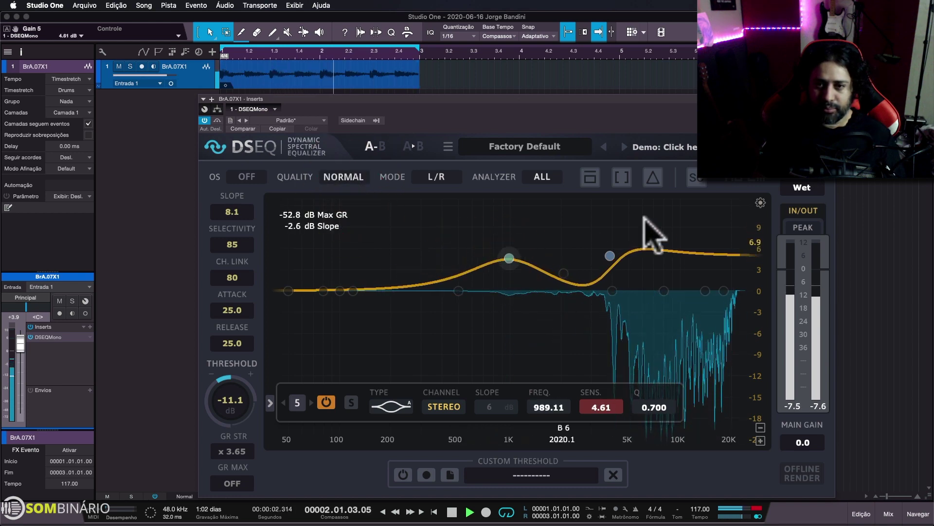
Listen to the removed signal with Delta Monitor, turn it off and replay the loop
{"action": "left_click", "coordinate": [653, 181]}
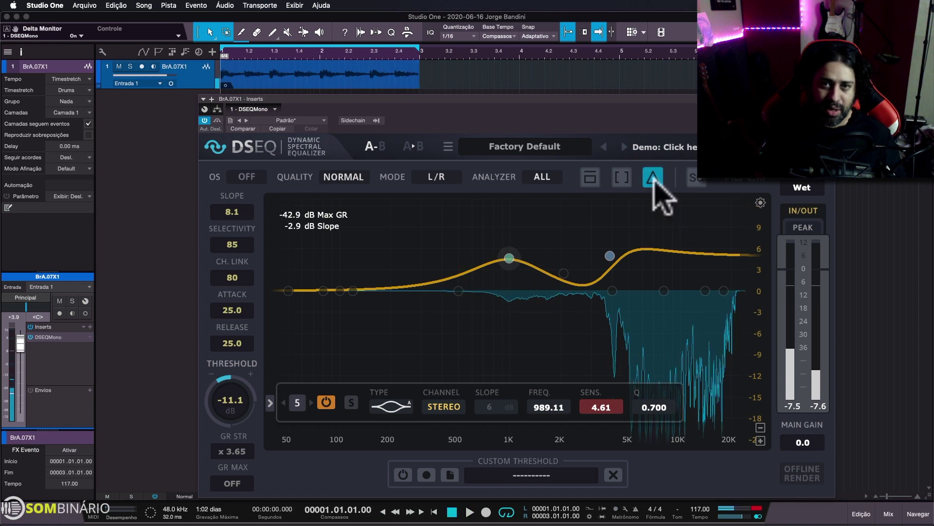
{"action": "left_click", "coordinate": [653, 181]}
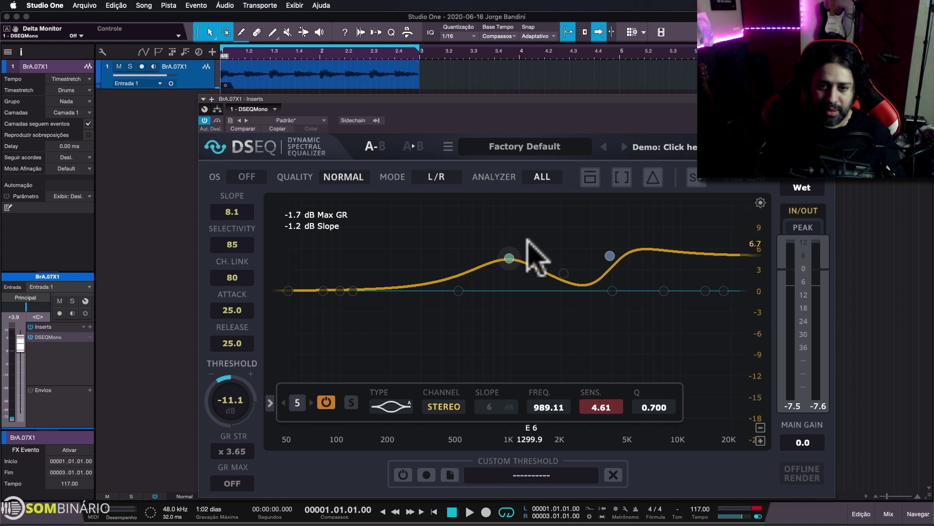
{"action": "key", "text": "space"}
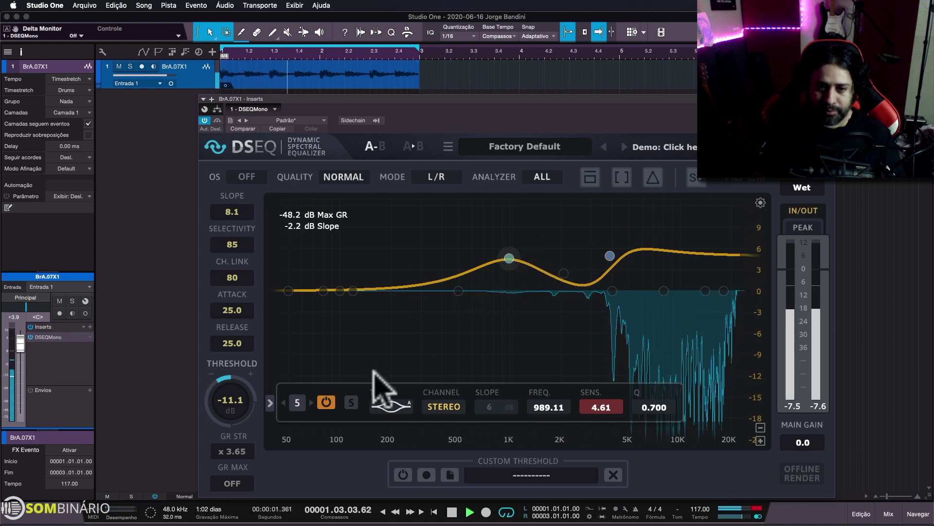
Set the threshold to -0.6 dB, selectivity to 61 and slope to -5.2 dB during playback, and stop the loop
{"action": "left_click_drag", "start_coordinate": [232, 400], "coordinate": [246, 375]}
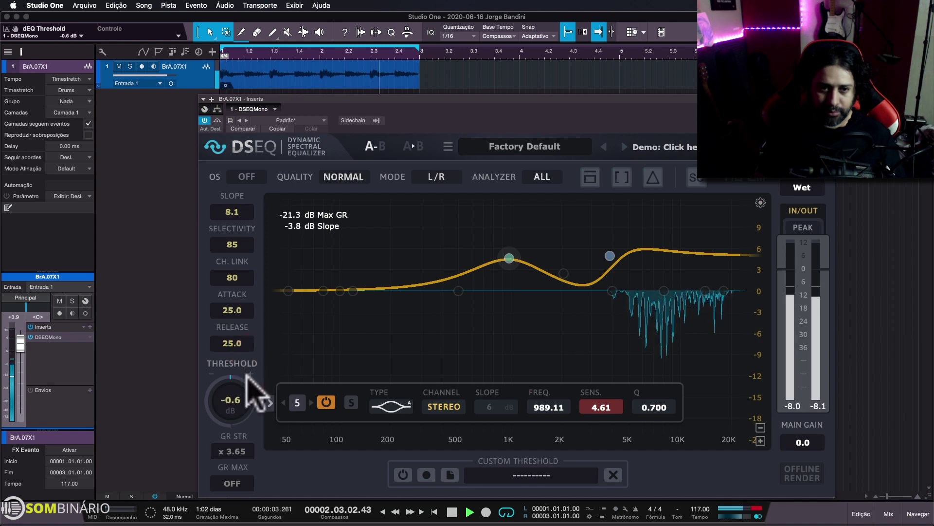
{"action": "mouse_move", "coordinate": [233, 254]}
{"action": "left_mouse_down"}
{"action": "mouse_move", "coordinate": [225, 393]}
{"action": "mouse_move", "coordinate": [246, 225]}
{"action": "mouse_move", "coordinate": [246, 265]}
{"action": "left_mouse_up"}
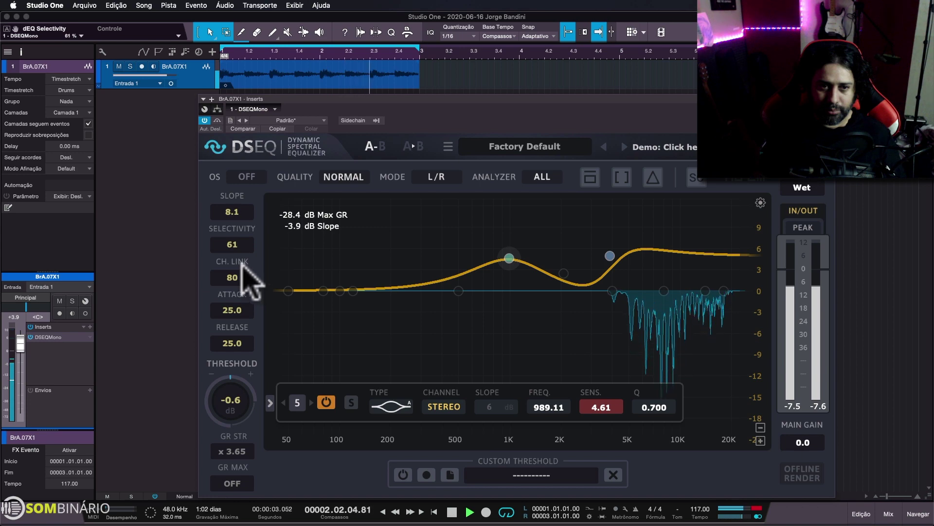
{"action": "left_click_drag", "start_coordinate": [231, 208], "coordinate": [233, 295]}
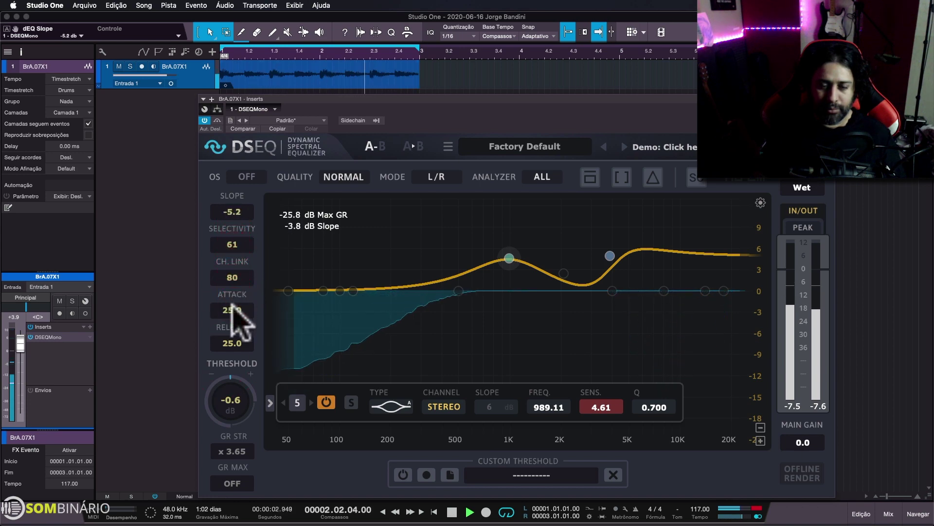
{"action": "key", "text": "space"}
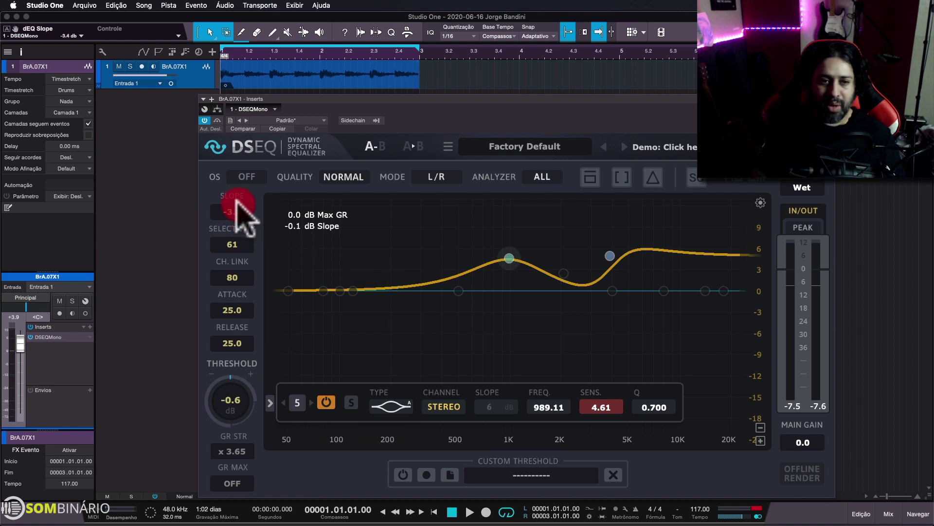
Set slope to 6.9 dB, channel link to 98, attack to 23.1 and release to 13.3, and place band 6 near 183 Hz with sensitivity 5.37
{"action": "left_click_drag", "start_coordinate": [242, 215], "coordinate": [467, 253]}
{"action": "key", "text": "space"}
{"action": "key", "text": "space"}
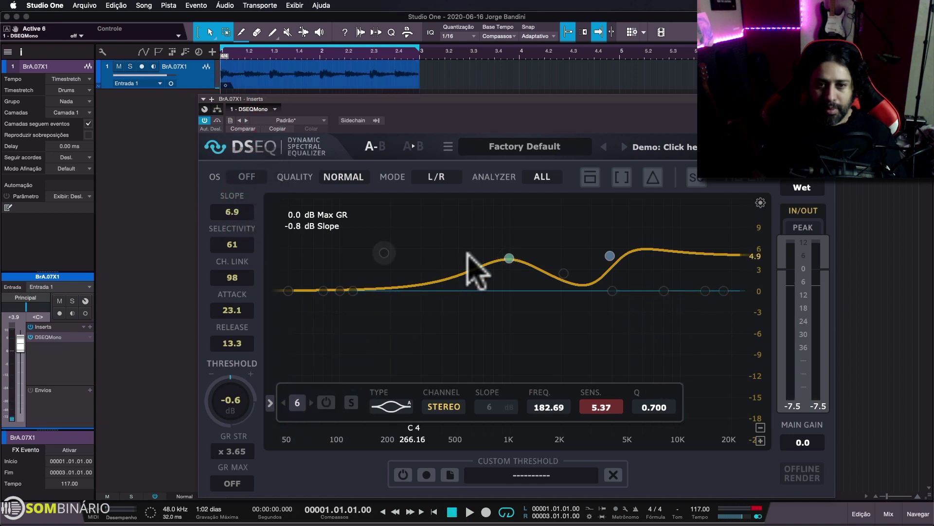
Deactivate bands 5 and 7 to flatten the sensitivity curve
{"action": "double_click", "coordinate": [509, 258]}
{"action": "left_click", "coordinate": [610, 255]}
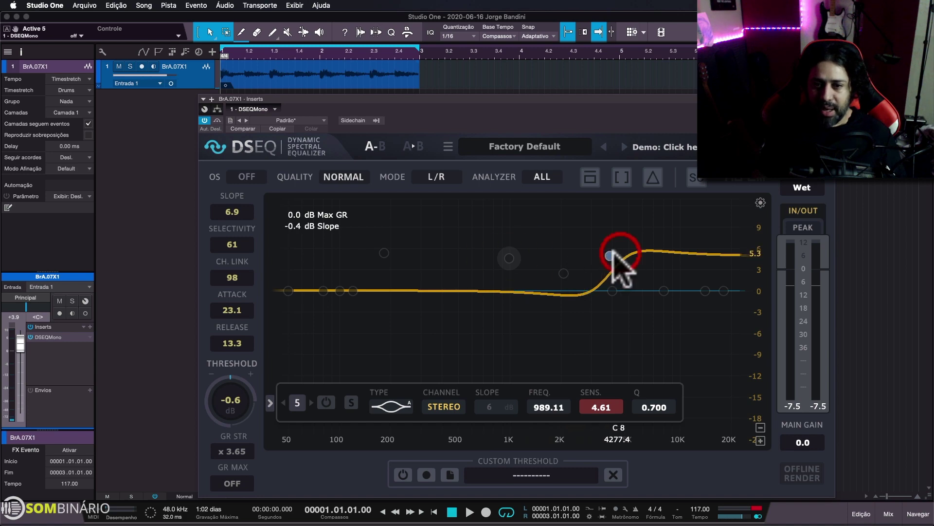
{"action": "left_click", "coordinate": [610, 255]}
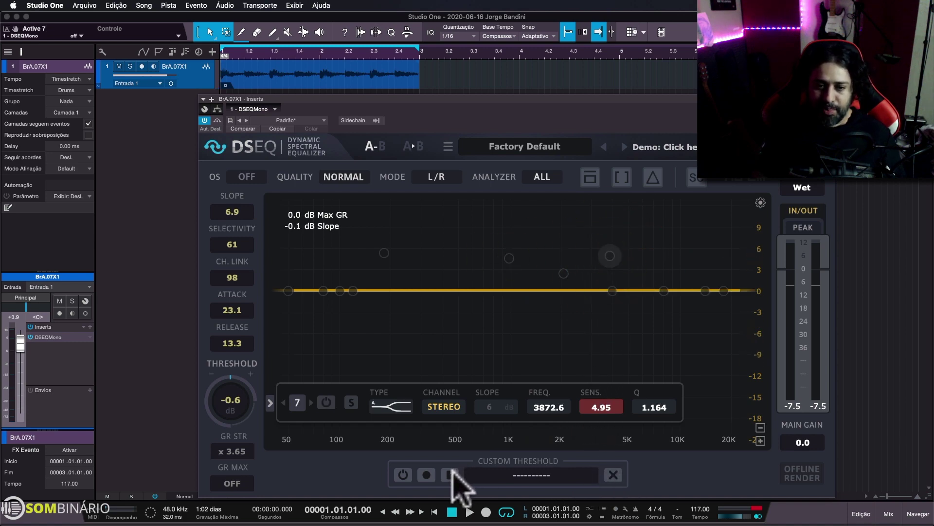
Browse for a custom threshold audio file, cancel it, and record the custom threshold from the playing drum loop
{"action": "left_click", "coordinate": [450, 474]}
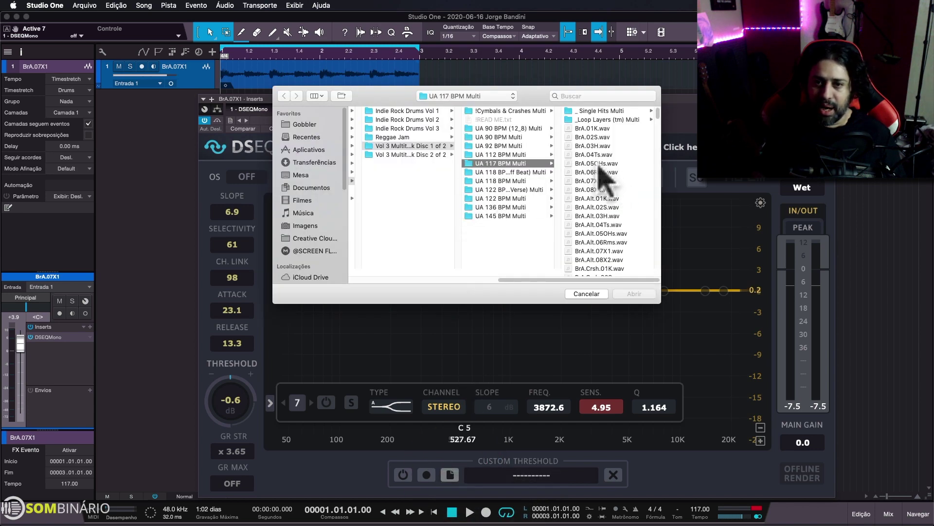
{"action": "left_click", "coordinate": [587, 293]}
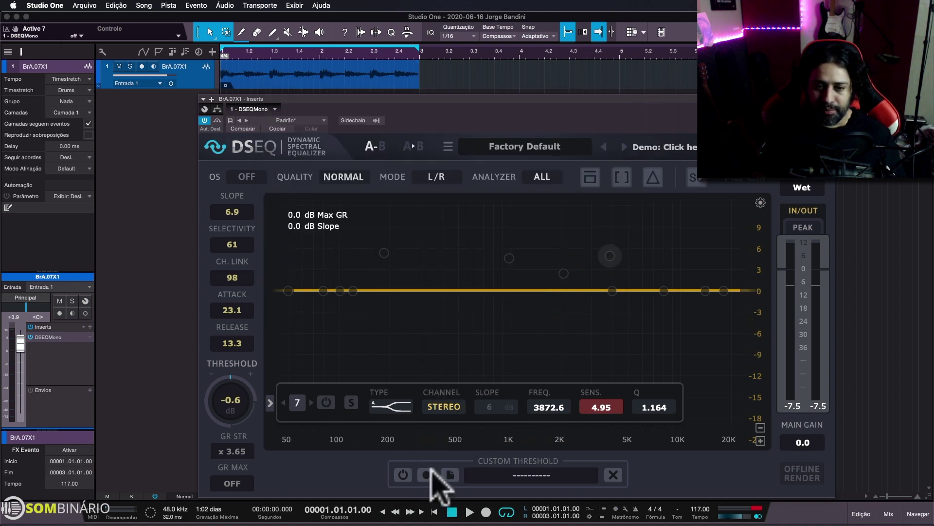
{"action": "left_click", "coordinate": [426, 475]}
{"action": "key", "text": "space"}
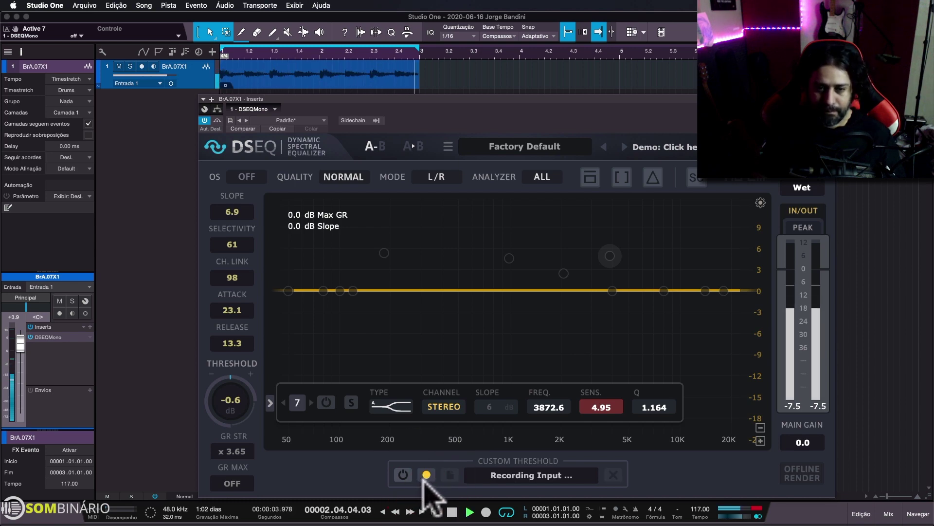
{"action": "left_click", "coordinate": [424, 475]}
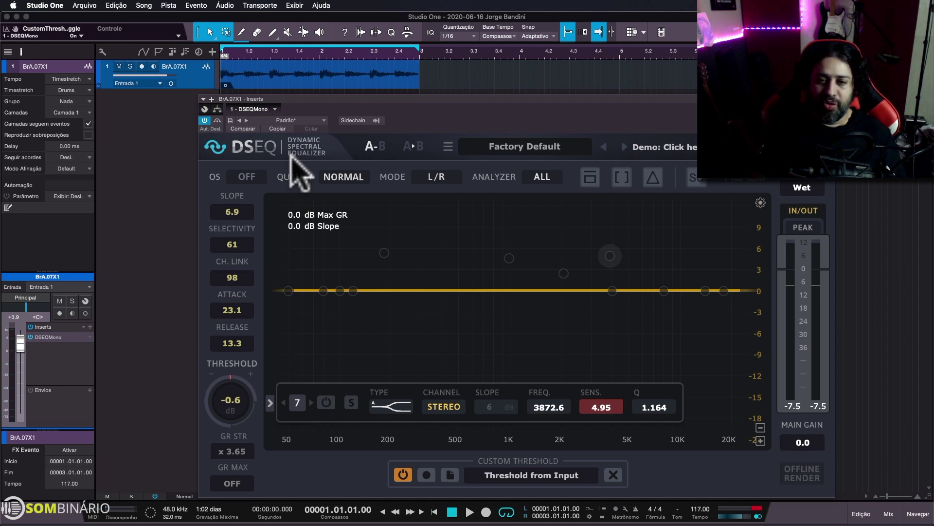
Replay the loop with the recorded threshold, raise GR strength to x 9.70, and reduce it to x 0.09
{"action": "key", "text": "space"}
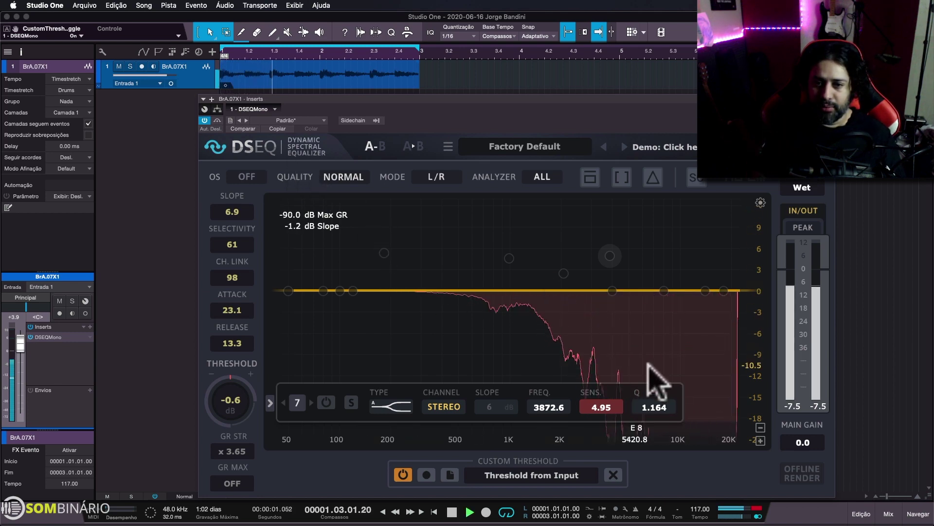
{"action": "left_click_drag", "start_coordinate": [229, 451], "coordinate": [268, 359]}
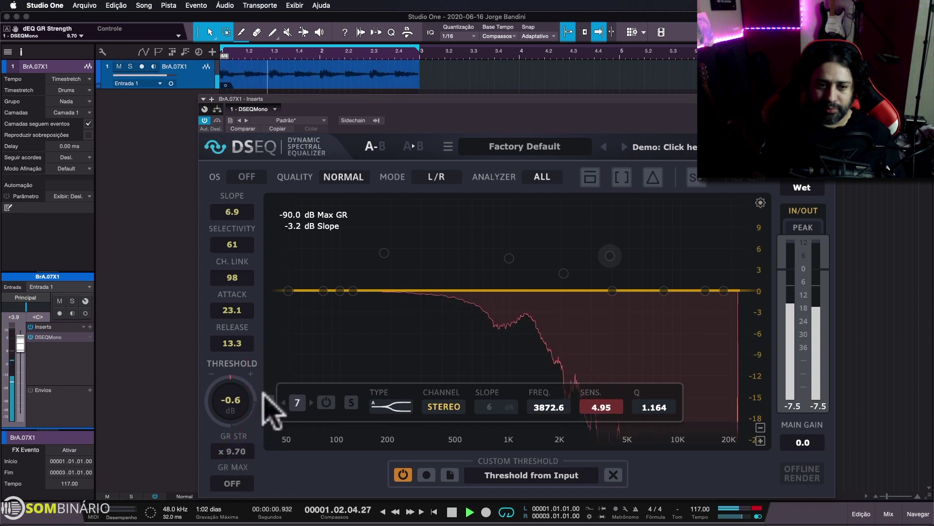
{"action": "left_click_drag", "start_coordinate": [242, 440], "coordinate": [238, 482]}
{"action": "key", "text": "space"}
Try a threshold of -4.3 dB, set it to 2.1 dB during playback, and replay the loop
{"action": "left_click_drag", "start_coordinate": [232, 417], "coordinate": [238, 463]}
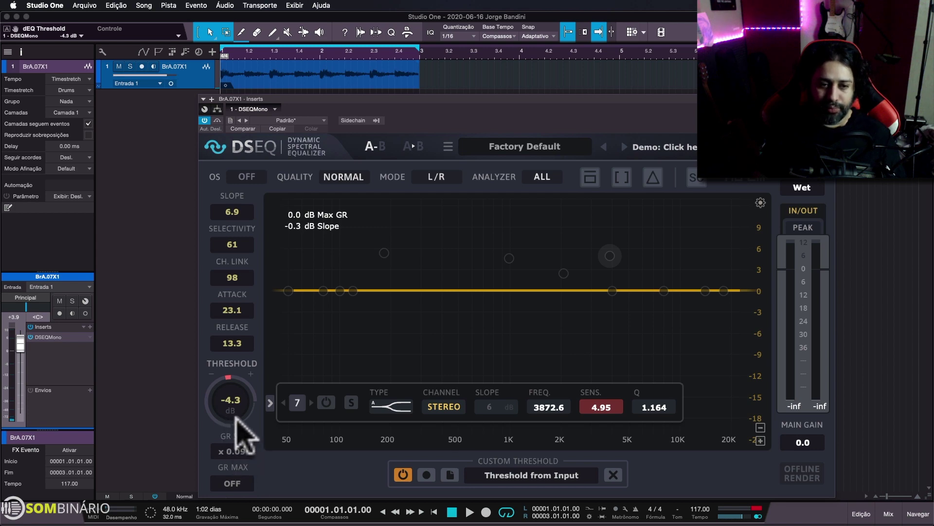
{"action": "key", "text": "space"}
{"action": "left_click_drag", "start_coordinate": [240, 411], "coordinate": [229, 391]}
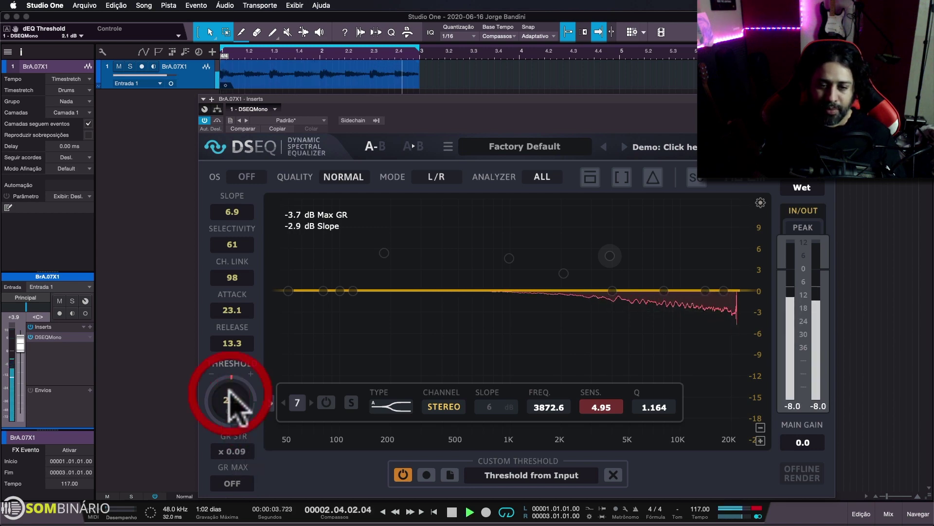
{"action": "key", "text": "space"}
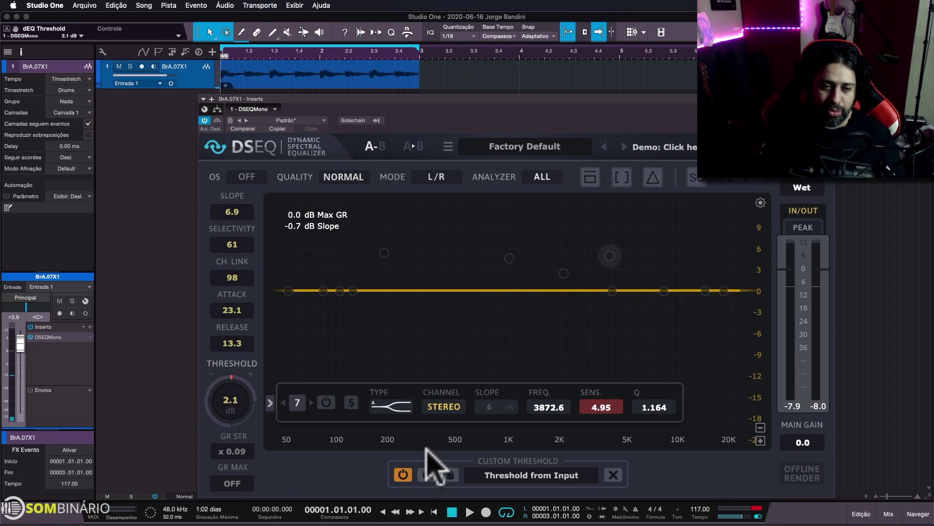
{"action": "key", "text": "space"}
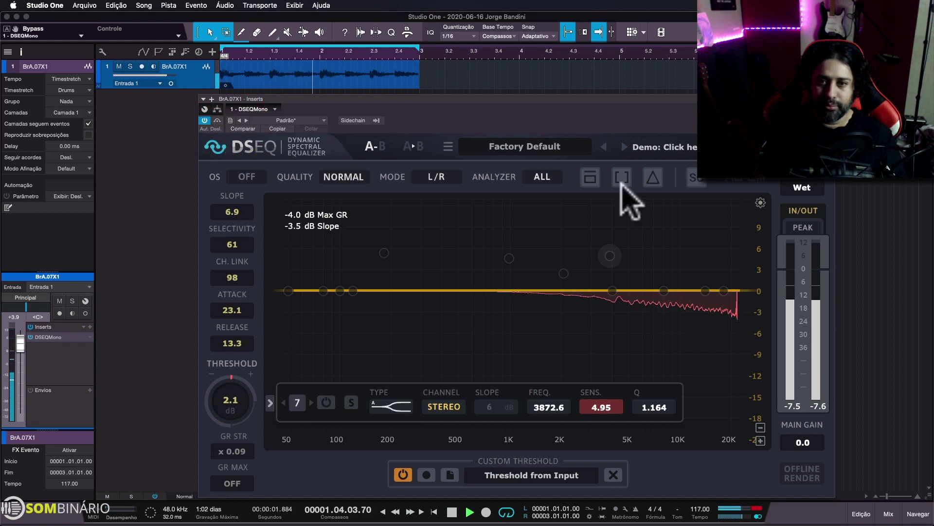
Compare the playing loop with bypass, audition the sidechain and difference monitors, and stop playback
{"action": "left_click", "coordinate": [590, 178]}
{"action": "left_click", "coordinate": [591, 180]}
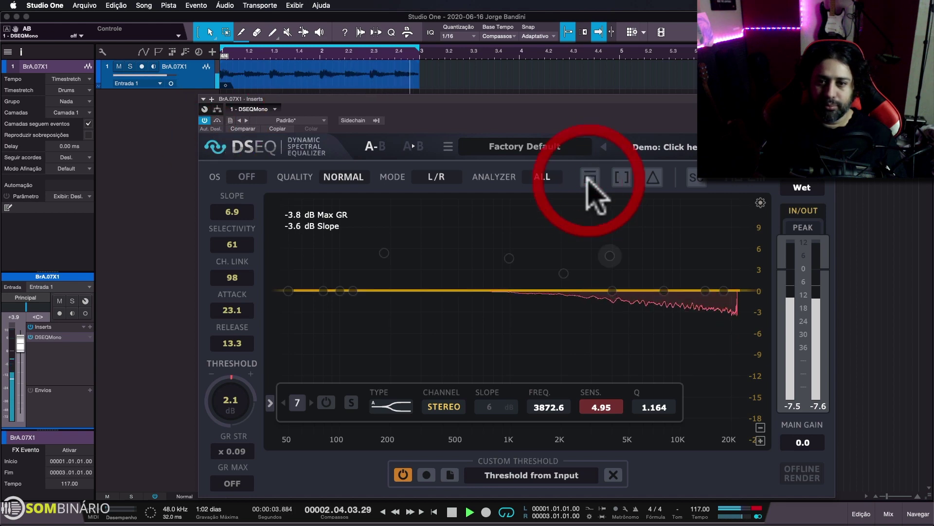
{"action": "left_click", "coordinate": [622, 178]}
{"action": "left_click", "coordinate": [648, 176]}
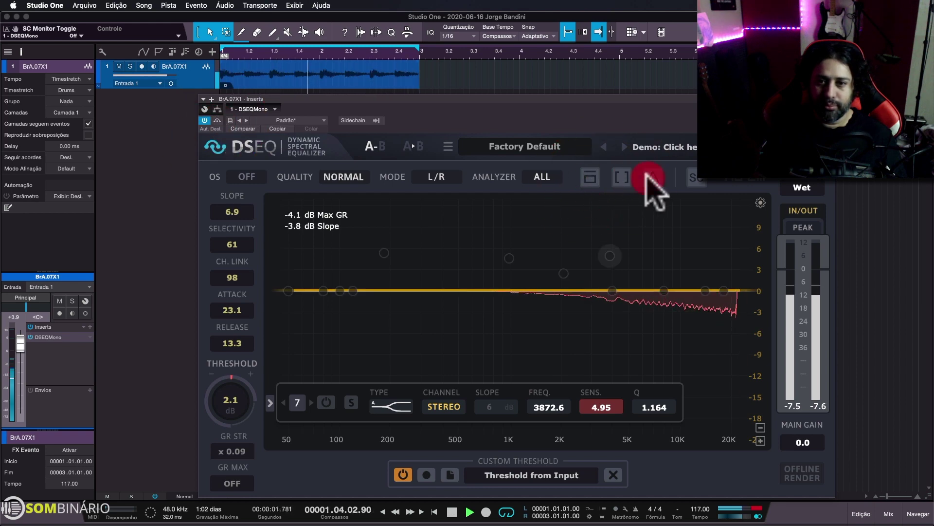
{"action": "key", "text": "space"}
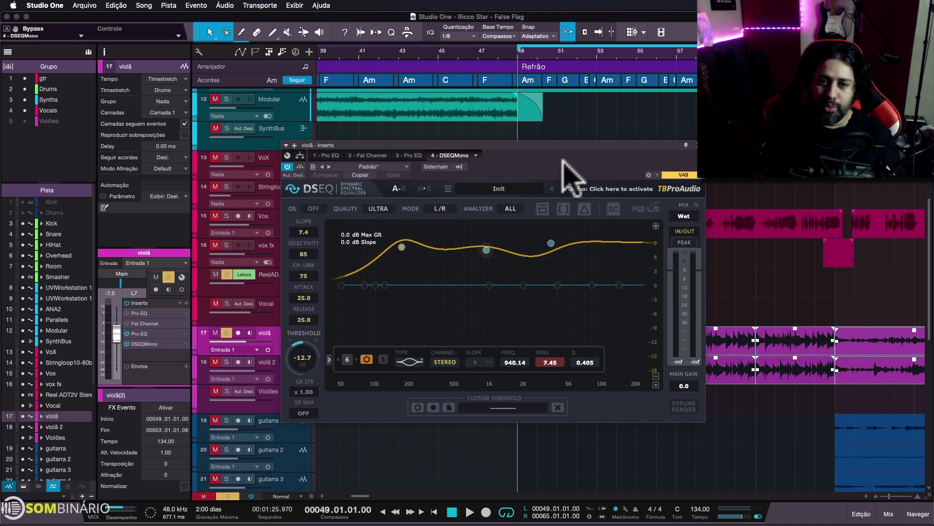
Reposition the DSEQMono window of the violã track and audition the guitar with the Factory Default settings
{"action": "left_click_drag", "start_coordinate": [567, 159], "coordinate": [384, 204]}
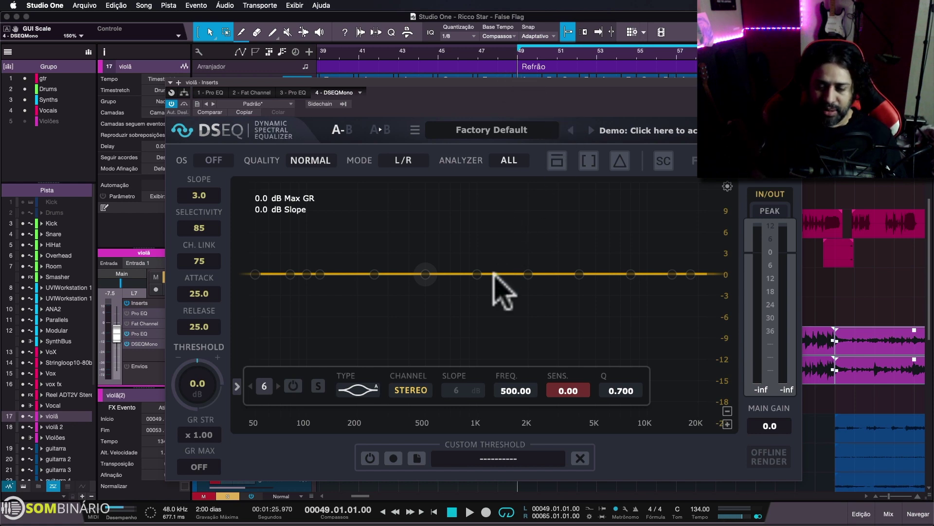
{"action": "key", "text": "space"}
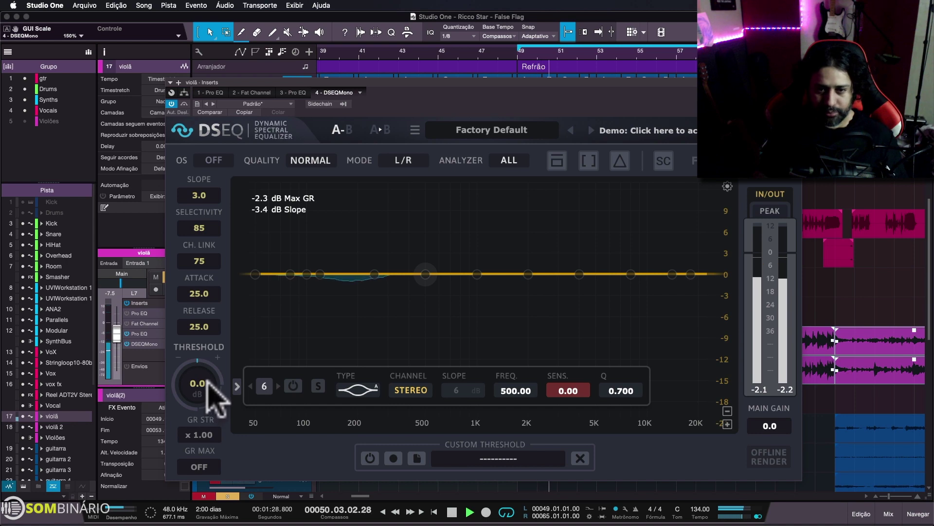
{"action": "key", "text": "space"}
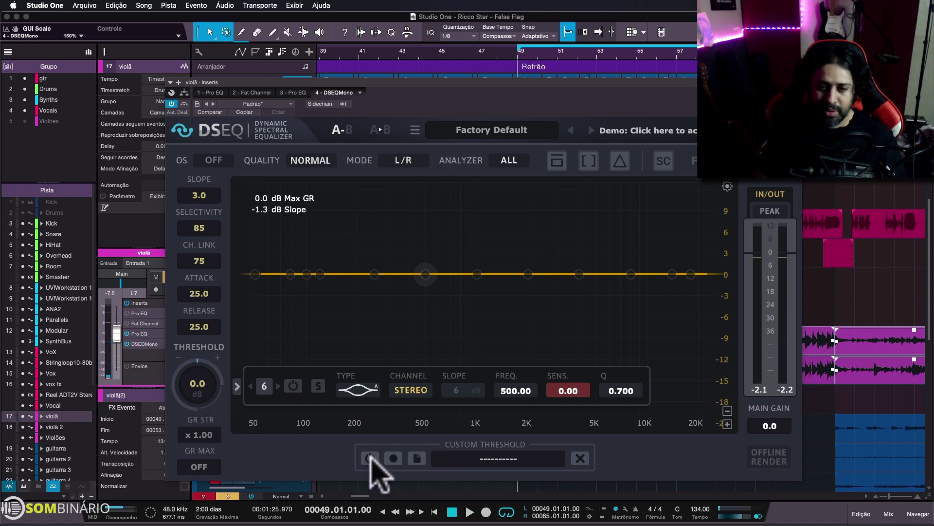
Record a custom threshold from the playing violã track, and view the custom threshold file options
{"action": "left_click", "coordinate": [394, 458]}
{"action": "key", "text": "space"}
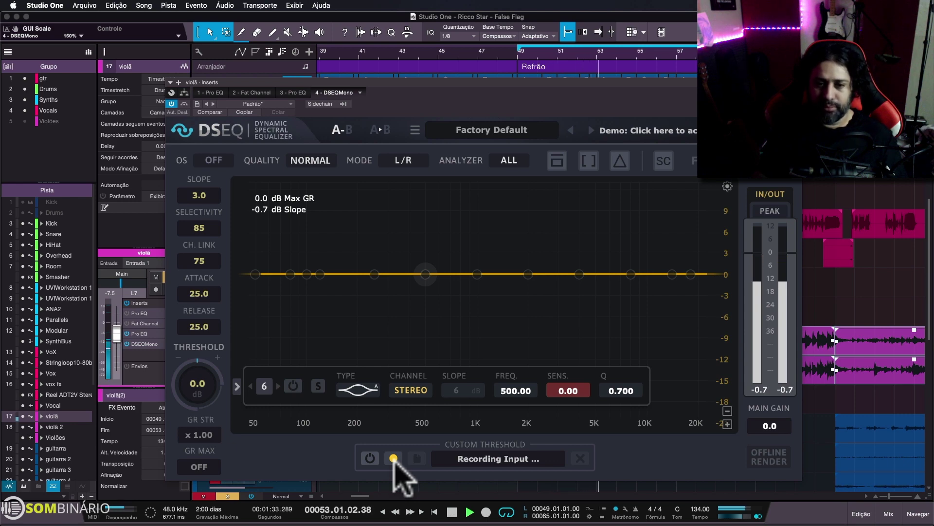
{"action": "left_click", "coordinate": [394, 457]}
{"action": "key", "text": "space"}
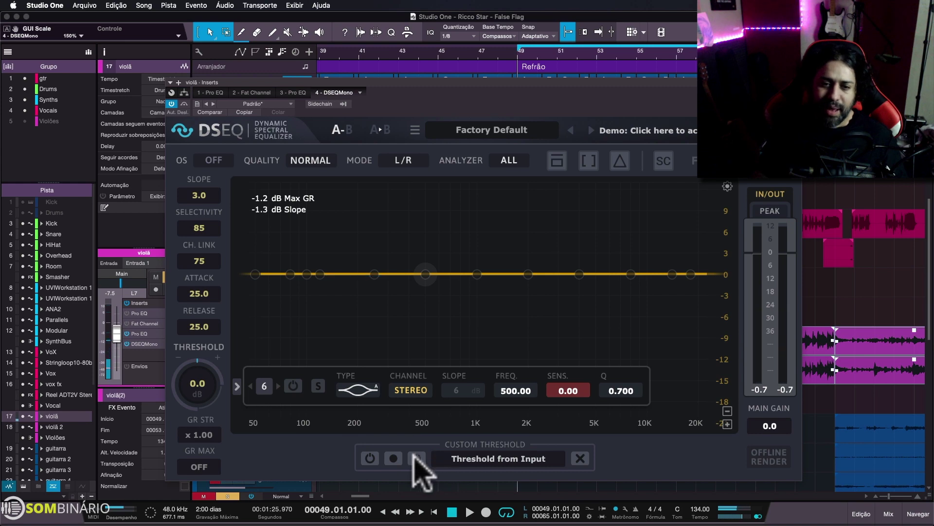
{"action": "left_click", "coordinate": [416, 458]}
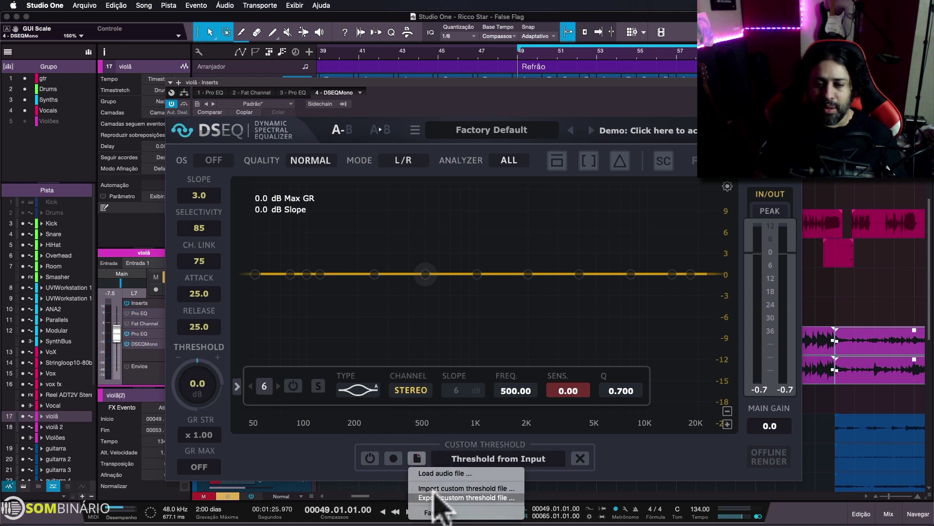
{"action": "left_click", "coordinate": [436, 427]}
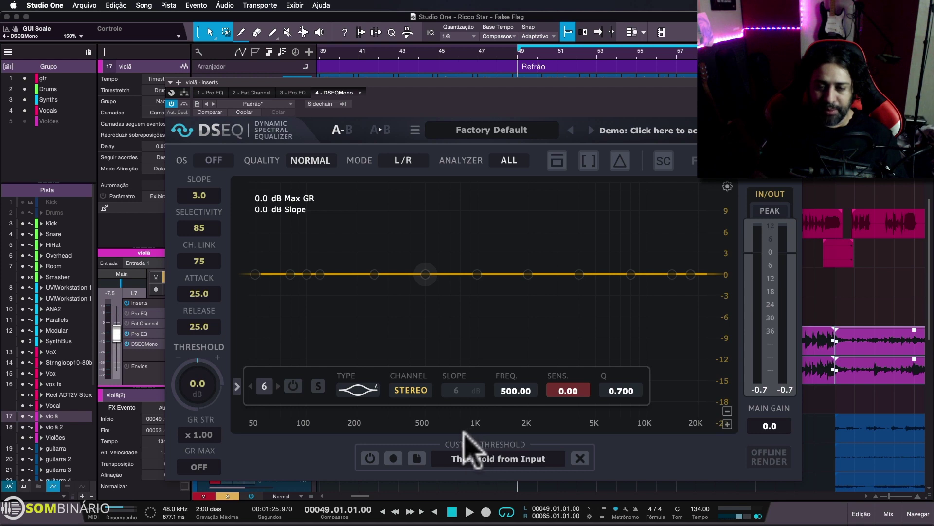
Play the guitar with the recorded custom threshold enabled, and set the threshold to 8.4 dB
{"action": "key", "text": "space"}
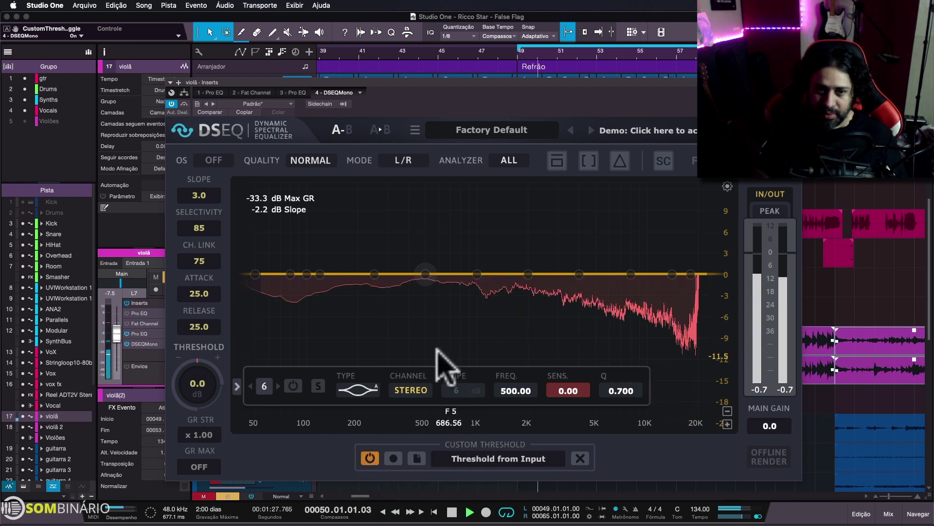
{"action": "key", "text": "space"}
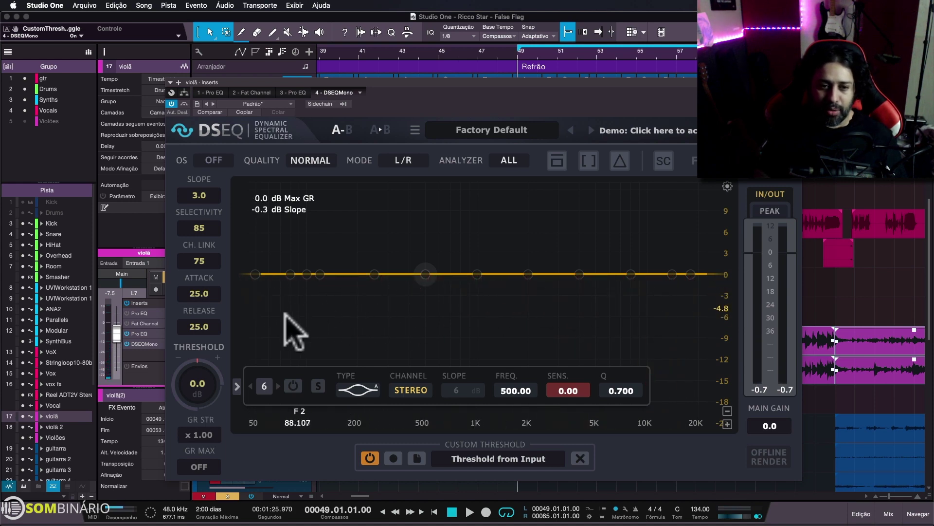
{"action": "key", "text": "space"}
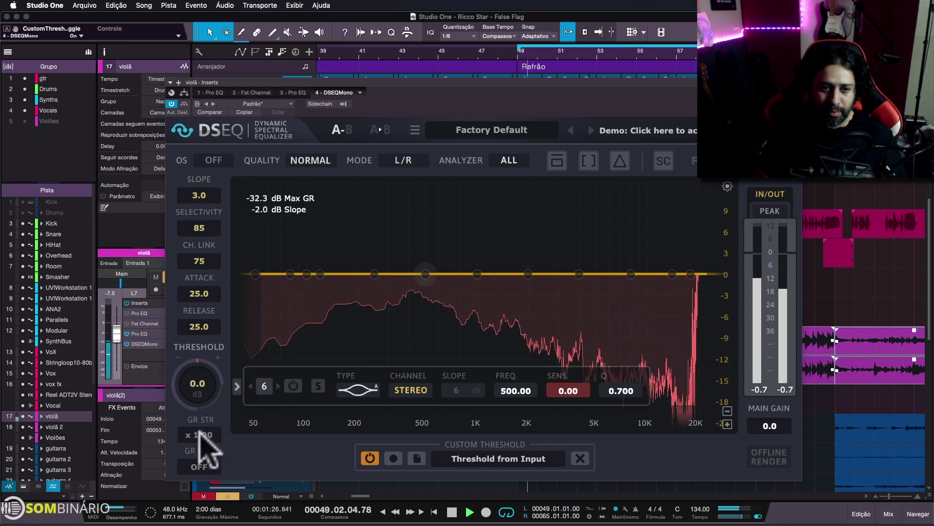
{"action": "mouse_move", "coordinate": [199, 387]}
{"action": "left_mouse_down"}
{"action": "mouse_move", "coordinate": [214, 343]}
{"action": "mouse_move", "coordinate": [202, 366]}
{"action": "mouse_move", "coordinate": [209, 361]}
{"action": "mouse_move", "coordinate": [202, 385]}
{"action": "mouse_move", "coordinate": [214, 389]}
{"action": "left_mouse_up"}
{"action": "key", "text": "space"}
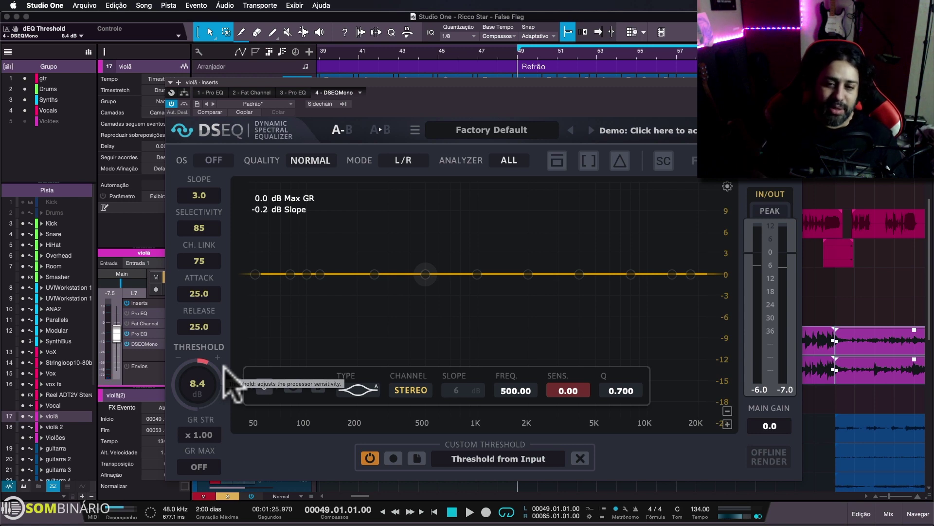
Replay the guitar and refine the processing to a threshold of 16.1 dB and a GR strength of x 0.73
{"action": "key", "text": "space"}
{"action": "left_click_drag", "start_coordinate": [209, 381], "coordinate": [203, 380]}
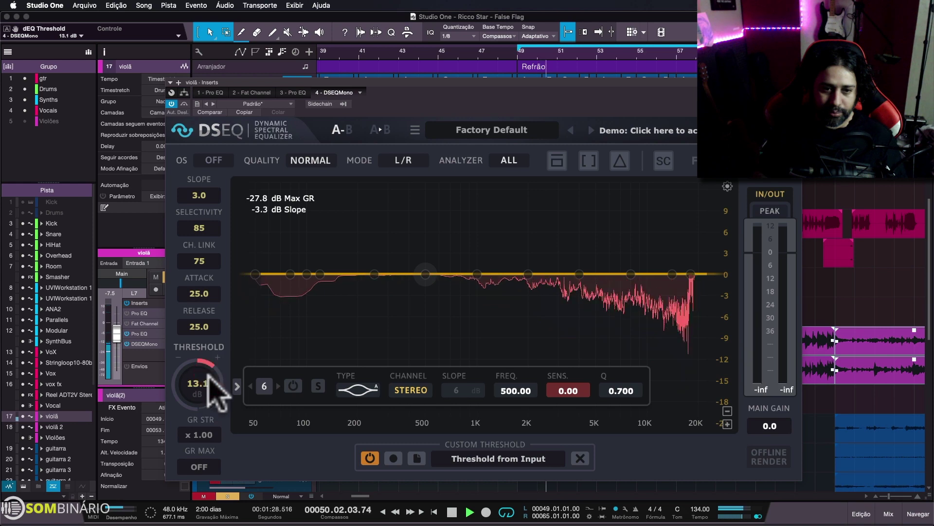
{"action": "mouse_move", "coordinate": [190, 433]}
{"action": "left_mouse_down"}
{"action": "mouse_move", "coordinate": [208, 419]}
{"action": "mouse_move", "coordinate": [204, 446]}
{"action": "left_mouse_up"}
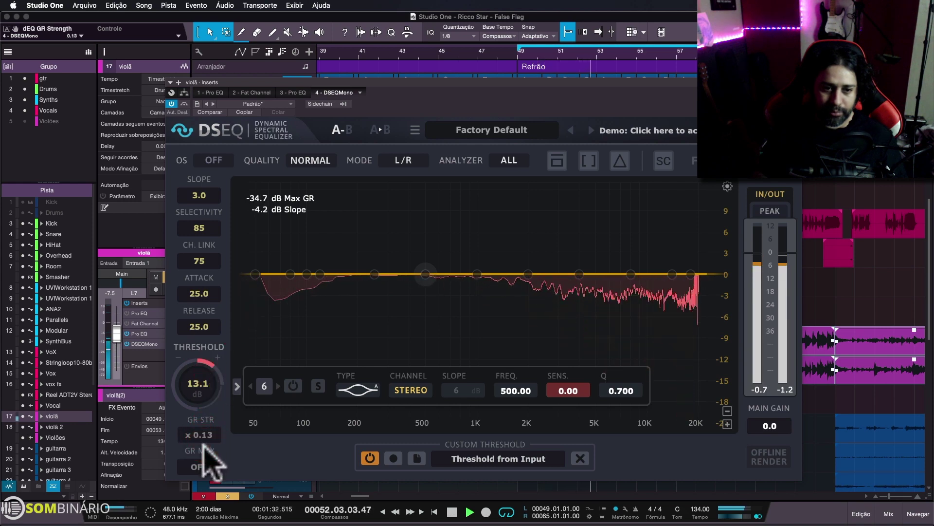
{"action": "left_click_drag", "start_coordinate": [200, 389], "coordinate": [198, 384]}
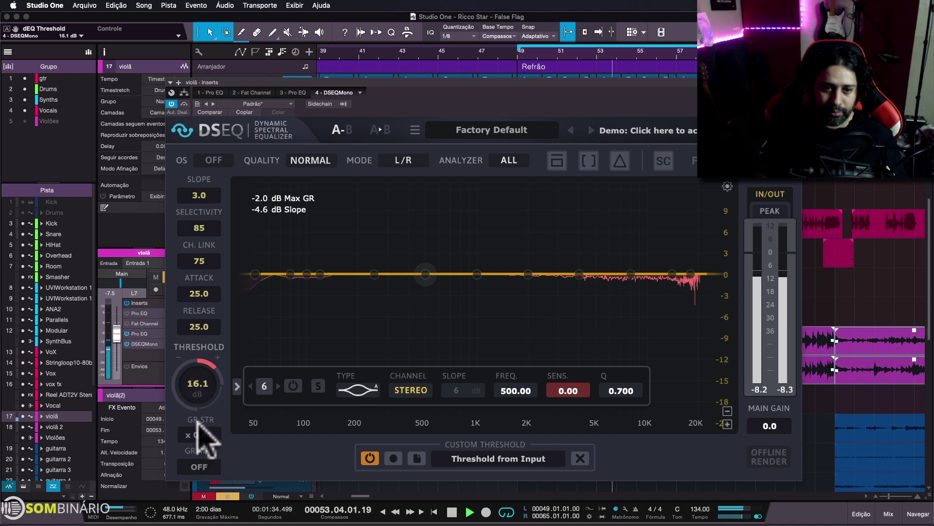
{"action": "left_click", "coordinate": [202, 434]}
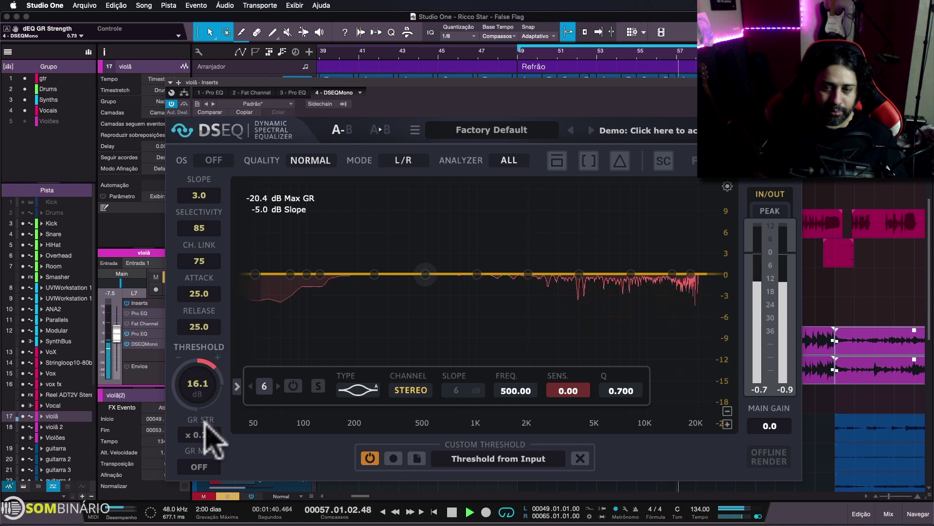
Compare the processed guitar with the bypassed sound during playback
{"action": "left_click", "coordinate": [556, 161]}
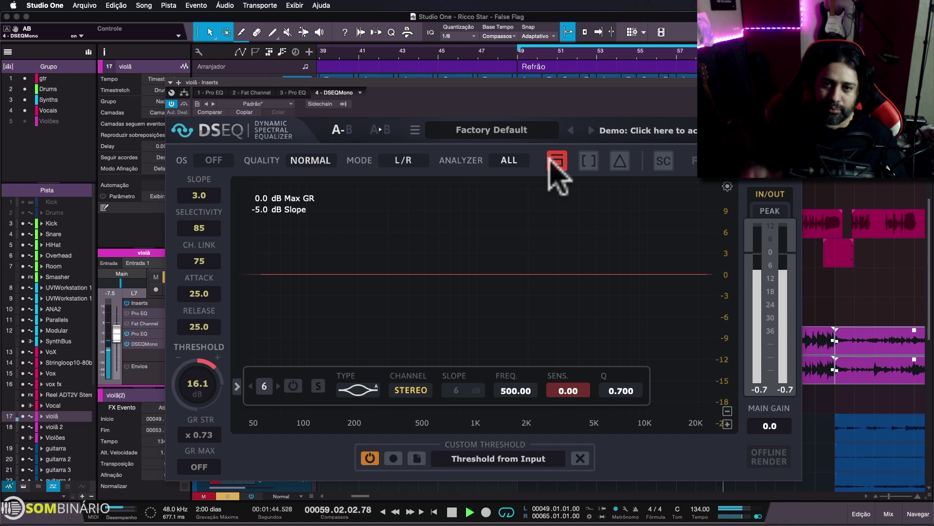
{"action": "left_click", "coordinate": [555, 161]}
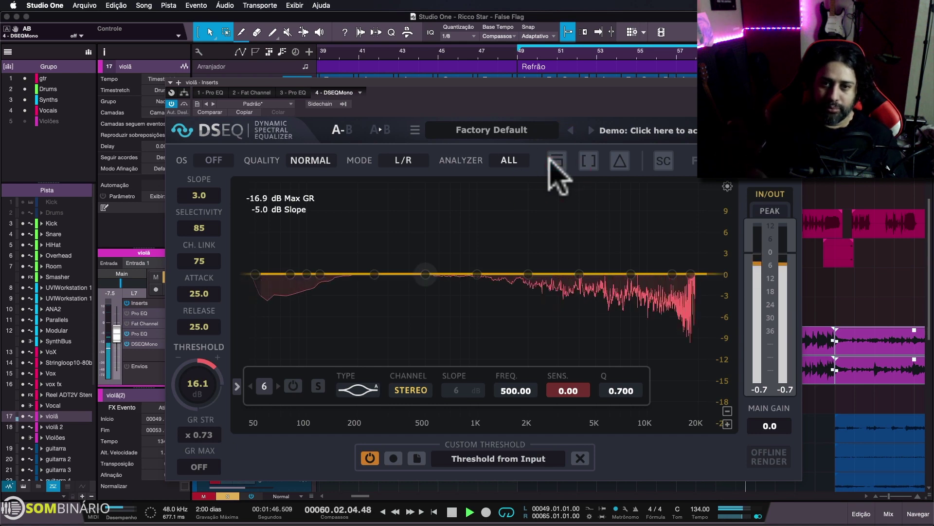
{"action": "key", "text": "space"}
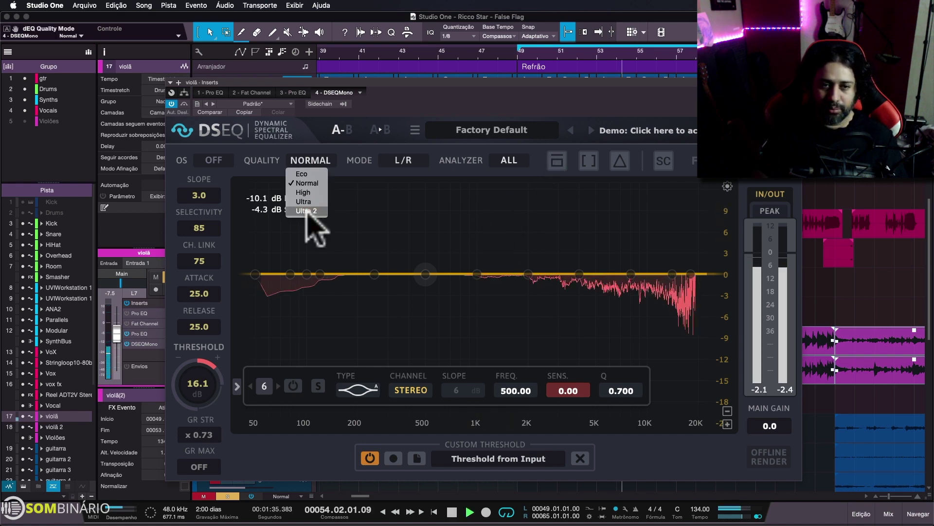
Set the processing quality to Ultra 2 and compare the guitar with bypass on and off
{"action": "left_click", "coordinate": [314, 220]}
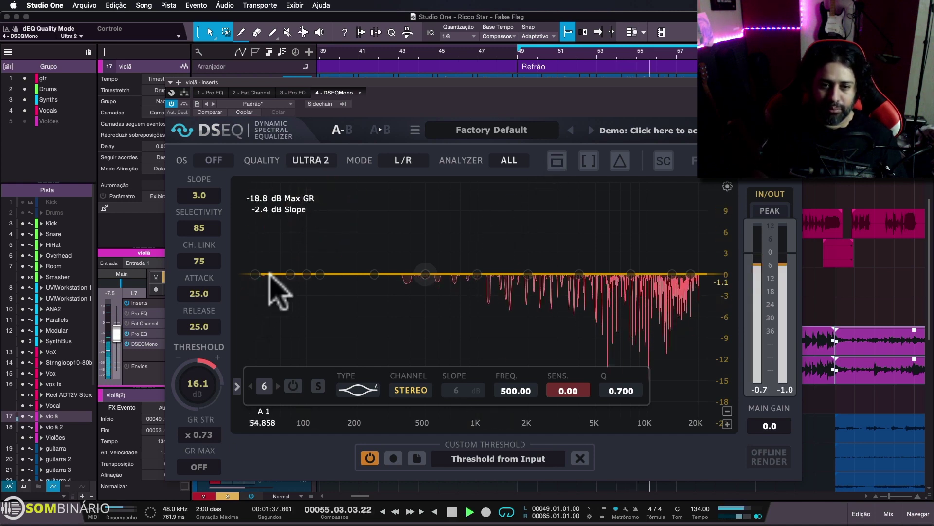
{"action": "left_click", "coordinate": [560, 162]}
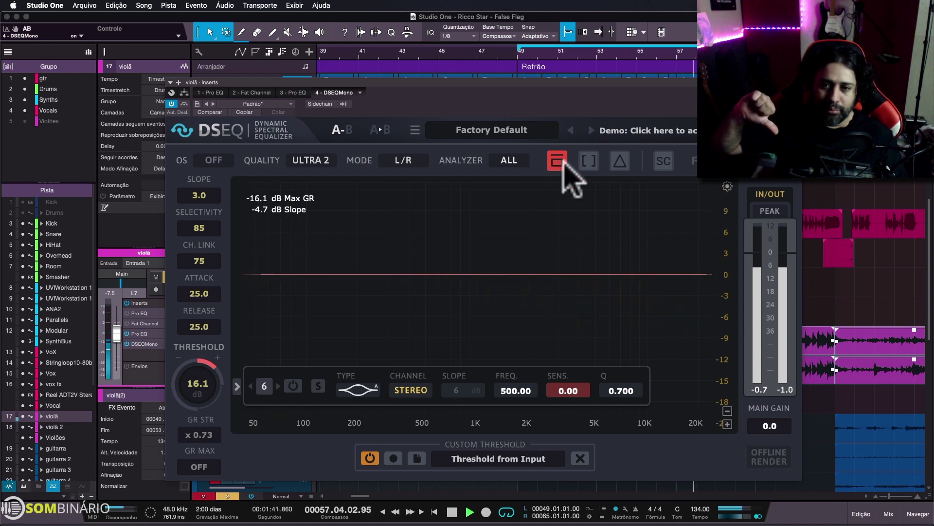
{"action": "left_click", "coordinate": [561, 162]}
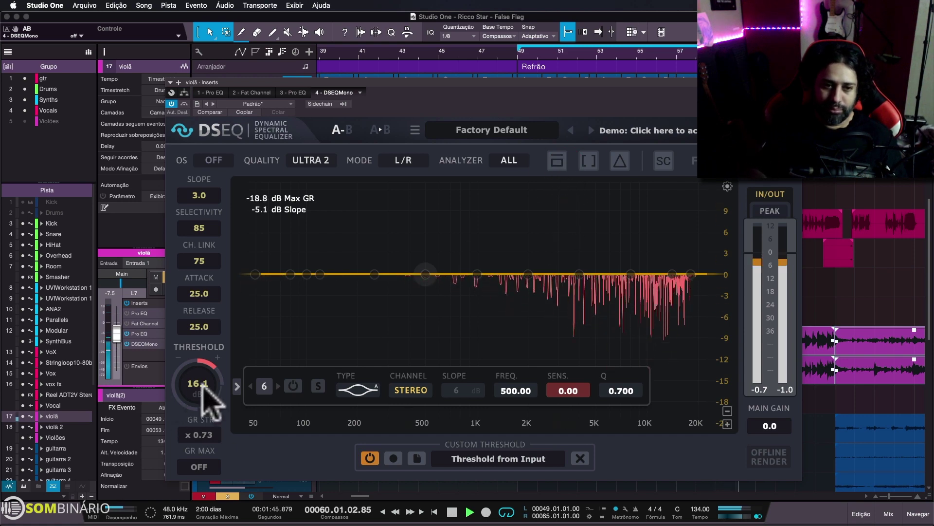
Lower the guitar's threshold to 12.4 dB during playback, adjust it further by ear, and stop playback
{"action": "left_click_drag", "start_coordinate": [201, 389], "coordinate": [214, 393]}
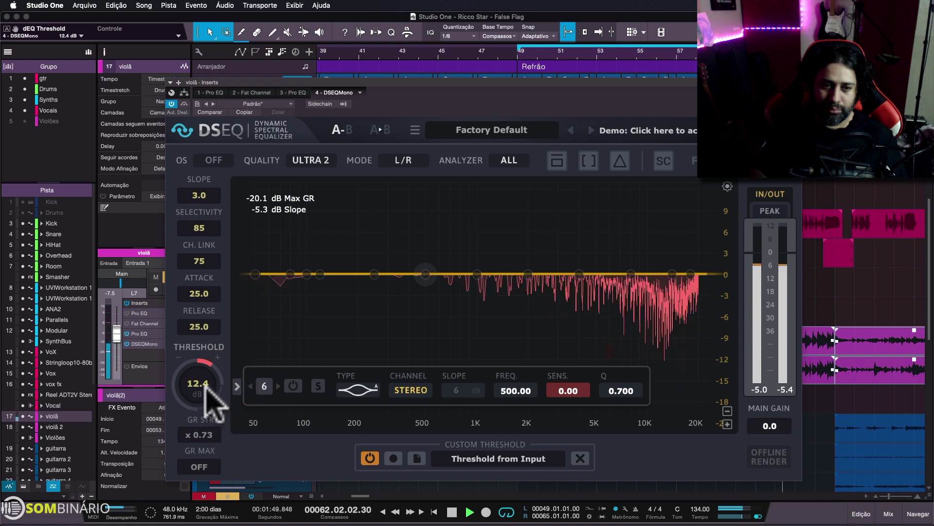
{"action": "left_click_drag", "start_coordinate": [204, 382], "coordinate": [212, 384]}
{"action": "key", "text": "space"}
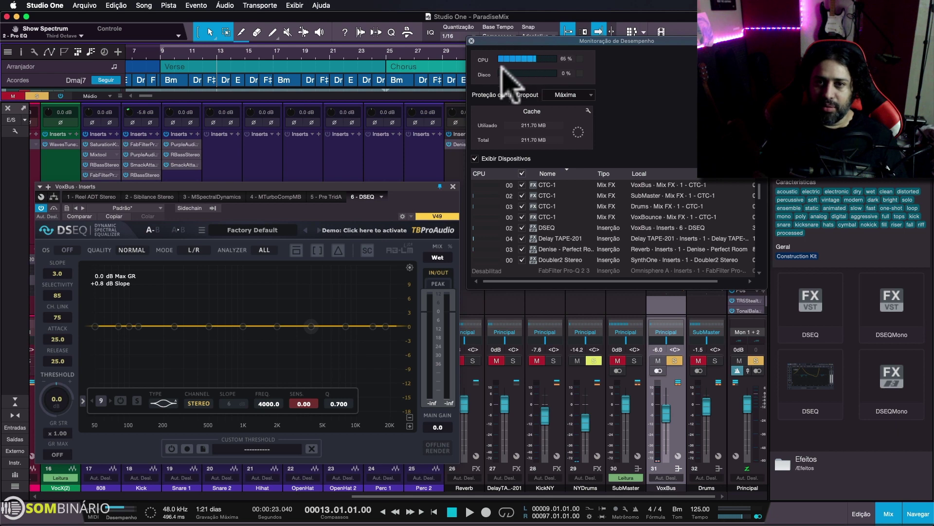
In the ParadiseMix project, close the performance monitor, reposition the VoxBus DSEQ window, and audition the vocals
{"action": "left_click", "coordinate": [471, 41]}
{"action": "left_click_drag", "start_coordinate": [427, 186], "coordinate": [546, 159]}
{"action": "key", "text": "space"}
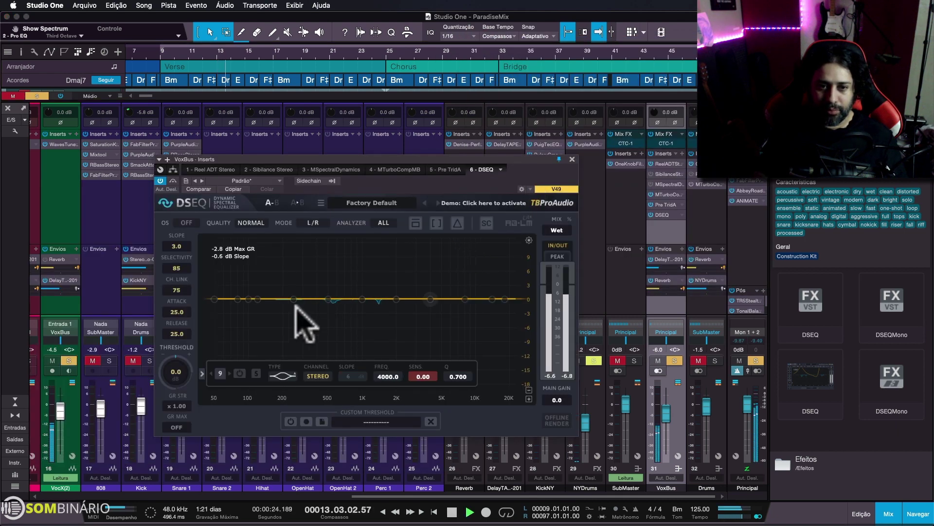
{"action": "key", "text": "space"}
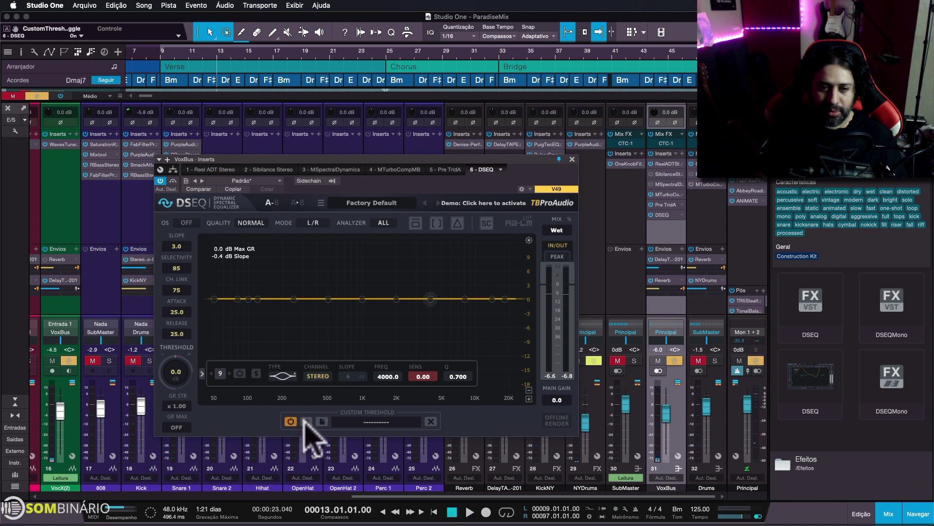
Record a custom threshold from the playing vocals on the VoxBus channel with the custom threshold enabled
{"action": "key", "text": "space"}
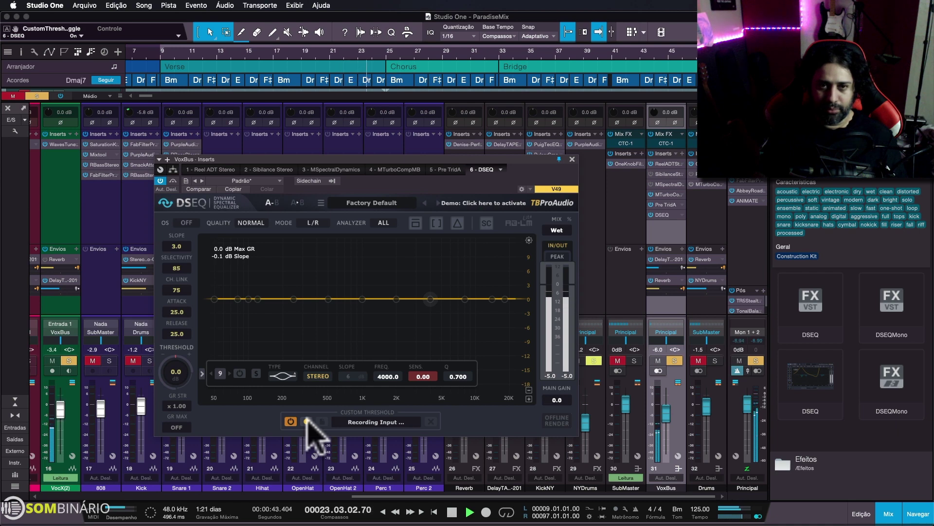
{"action": "key", "text": "space"}
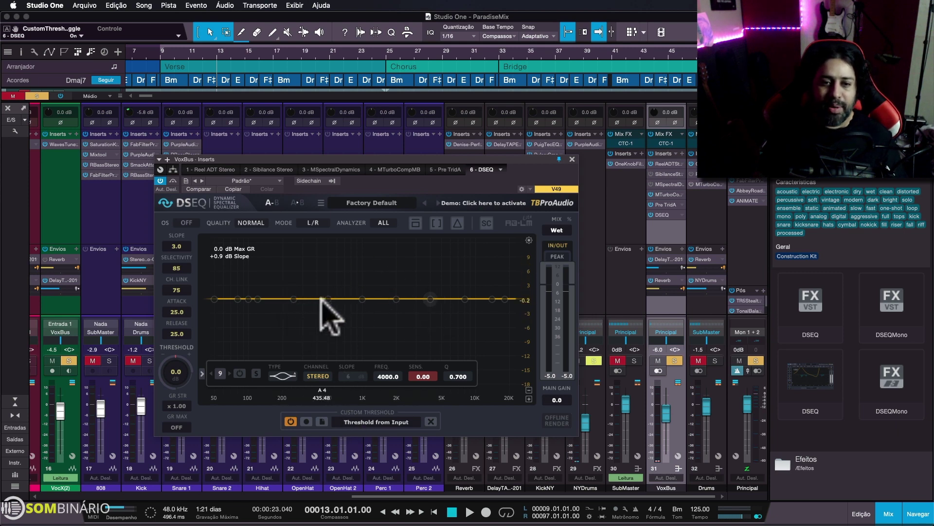
Play the vocals with the recorded threshold, audition the sidechain monitor, and set the threshold to 12.7 dB
{"action": "key", "text": "space"}
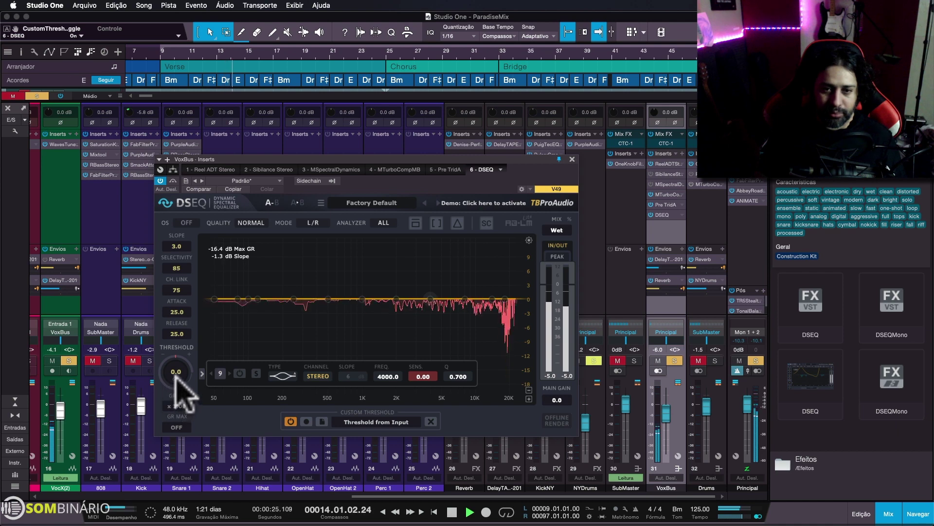
{"action": "left_click", "coordinate": [436, 222]}
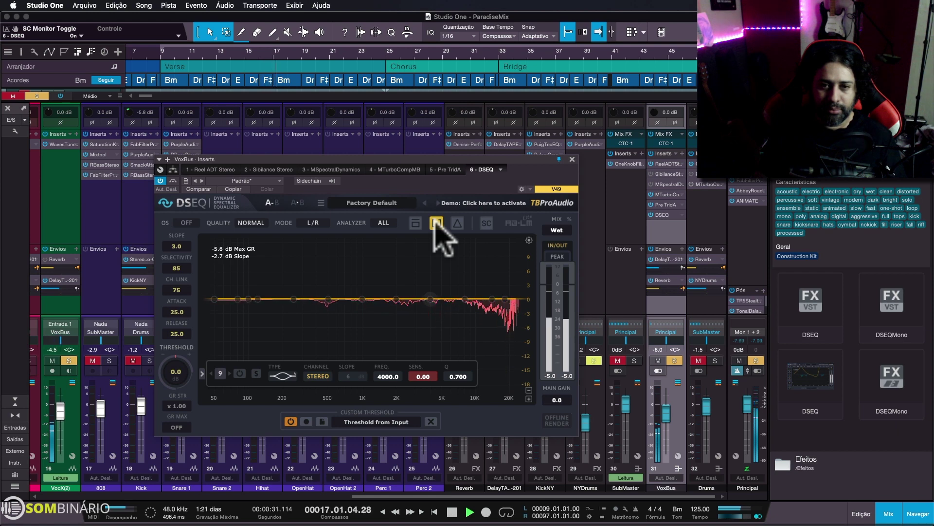
{"action": "left_click", "coordinate": [436, 224]}
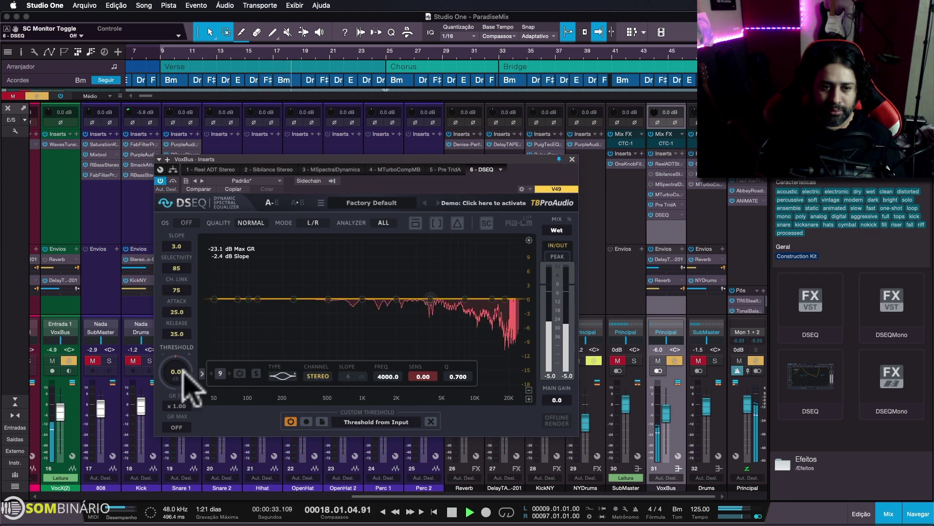
{"action": "left_click_drag", "start_coordinate": [176, 367], "coordinate": [175, 339]}
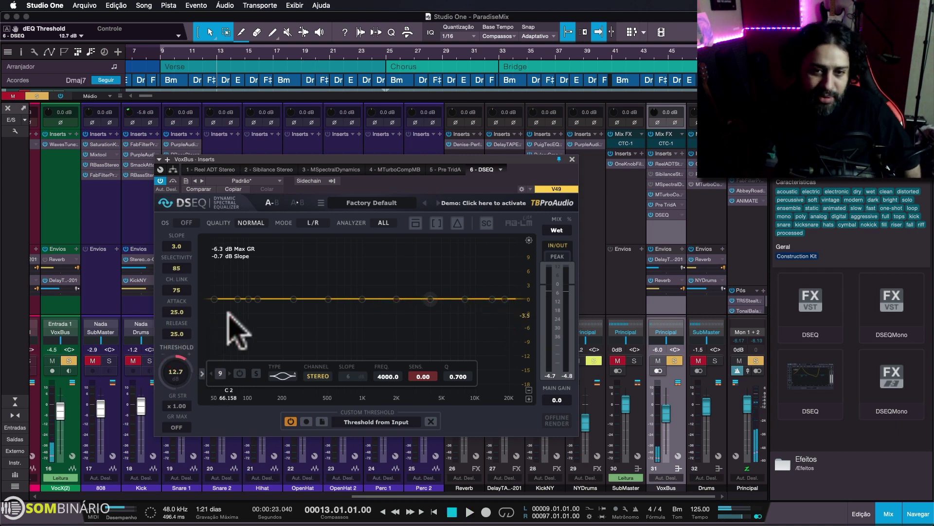
{"action": "key", "text": "space"}
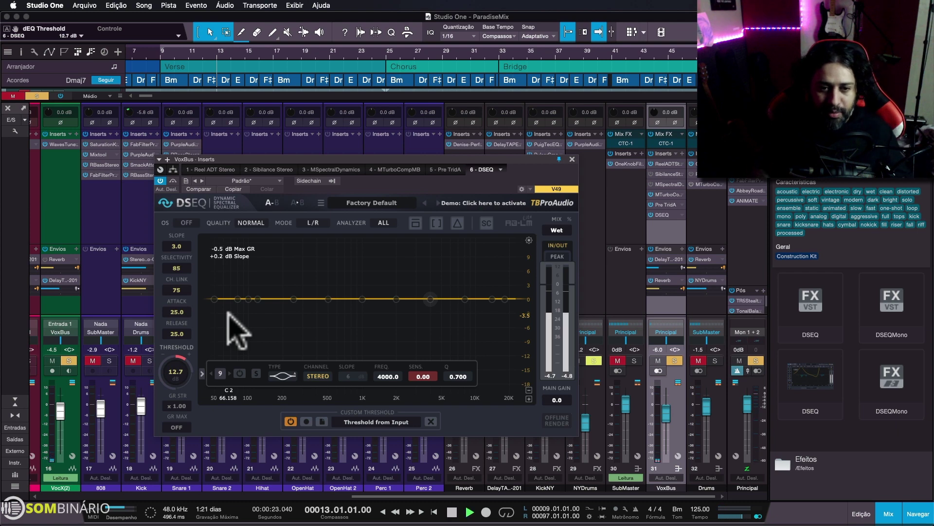
Stop playback, turn off the VoxBus solo, and raise its fader to -2.5 dB while the full mix plays
{"action": "key", "text": "space"}
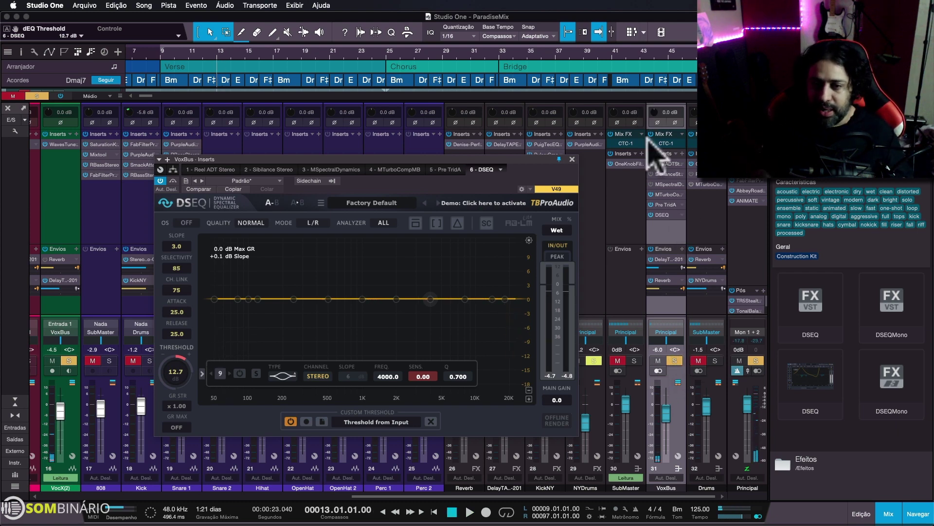
{"action": "left_click", "coordinate": [675, 360]}
{"action": "key", "text": "space"}
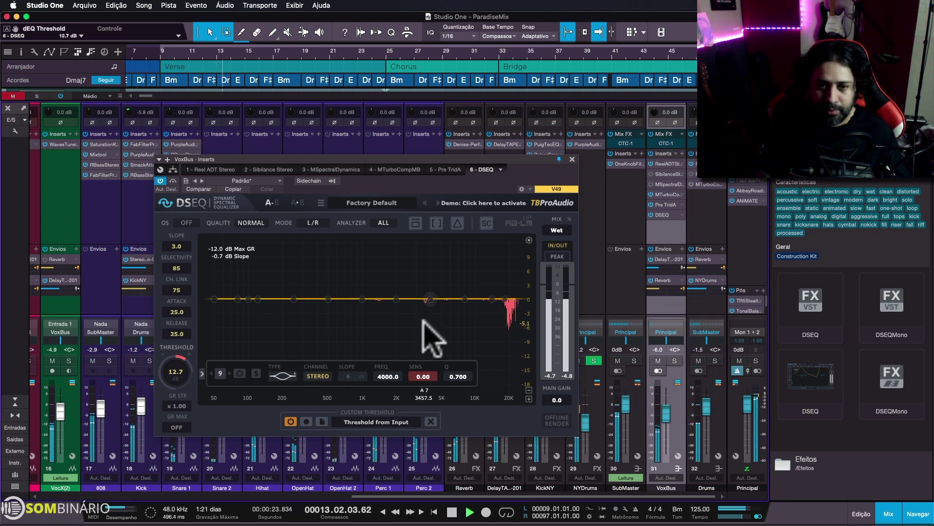
{"action": "left_click_drag", "start_coordinate": [666, 413], "coordinate": [665, 401]}
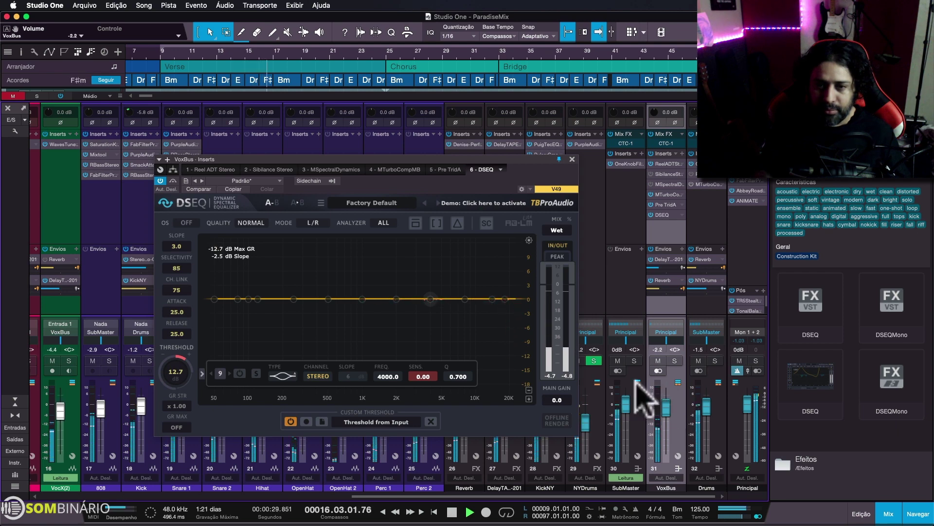
{"action": "left_click_drag", "start_coordinate": [664, 405], "coordinate": [665, 408]}
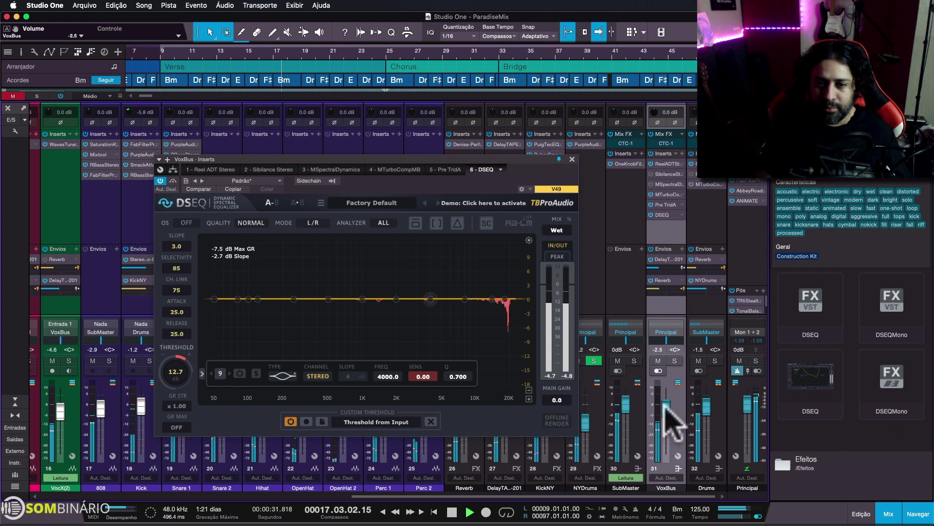
Lower the threshold to 7.6 dB and add sensitivity peaks of 9.62 at about 315 Hz and 6.62 at 9625 Hz
{"action": "mouse_move", "coordinate": [175, 373]}
{"action": "left_mouse_down"}
{"action": "mouse_move", "coordinate": [177, 386]}
{"action": "mouse_move", "coordinate": [184, 361]}
{"action": "left_mouse_up"}
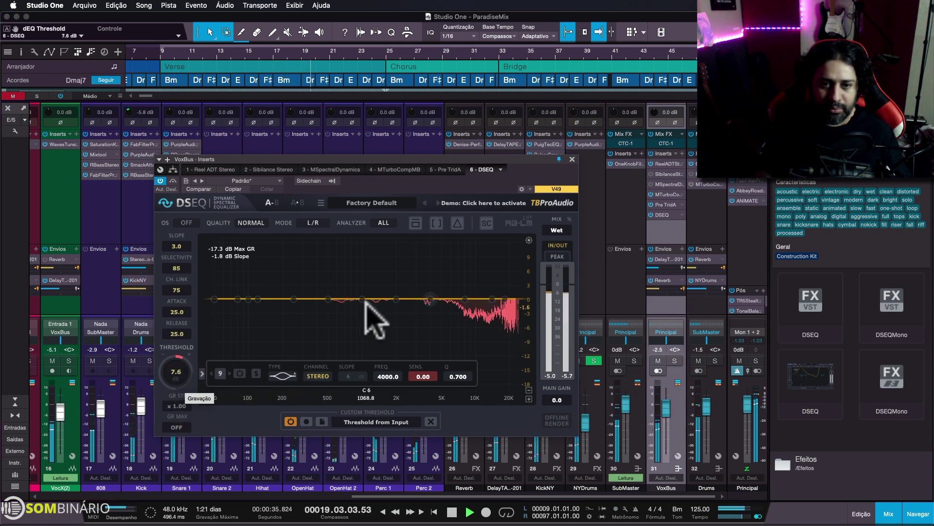
{"action": "left_click_drag", "start_coordinate": [361, 293], "coordinate": [305, 254]}
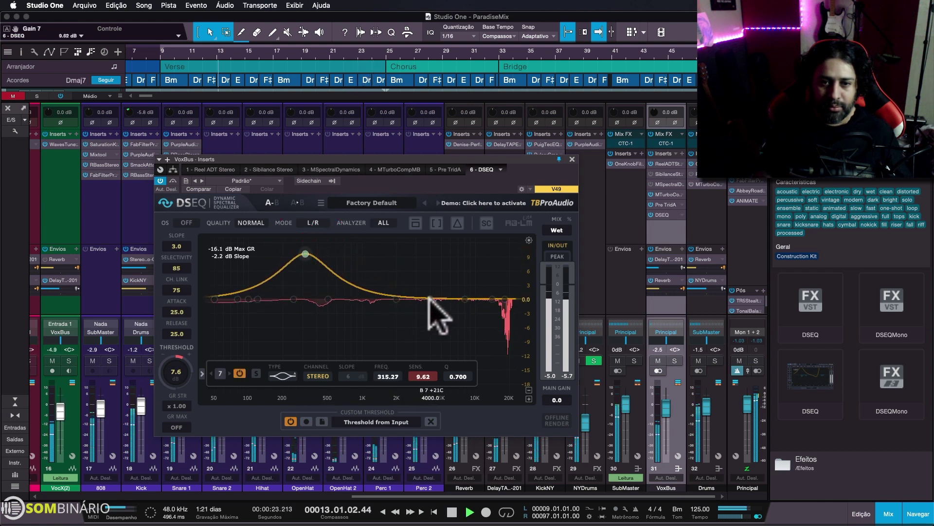
{"action": "left_click_drag", "start_coordinate": [430, 298], "coordinate": [473, 267]}
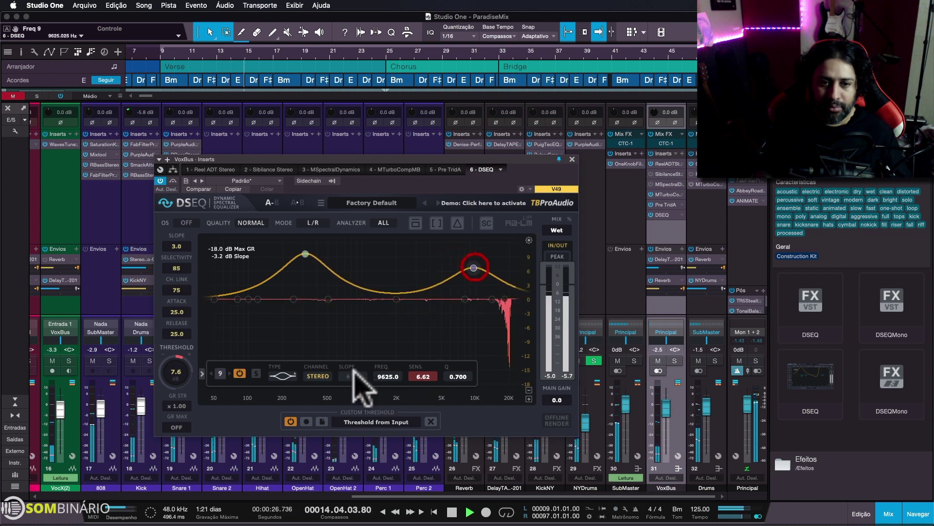
Change band 9's type to A-High Shelf and set it to about 7521 Hz with a sensitivity of 5.28
{"action": "left_click", "coordinate": [284, 375]}
{"action": "left_click", "coordinate": [312, 395]}
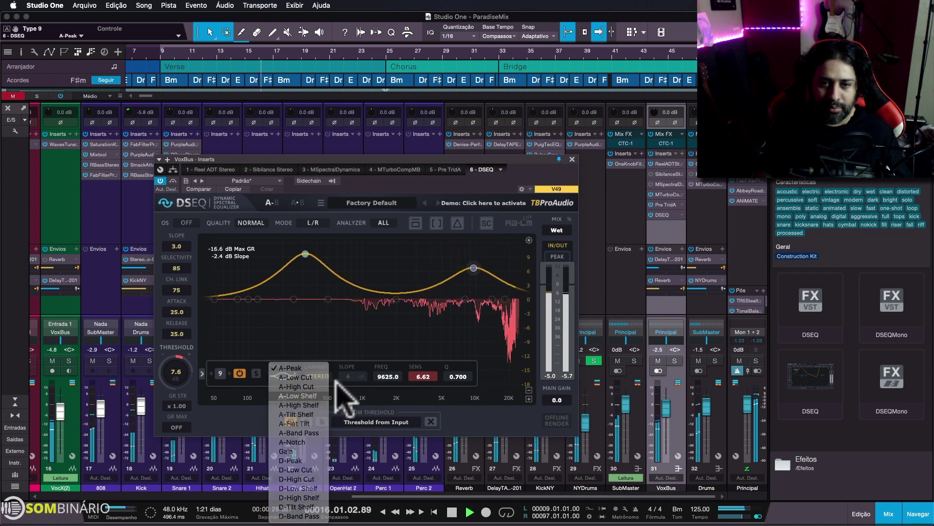
{"action": "left_click", "coordinate": [284, 376]}
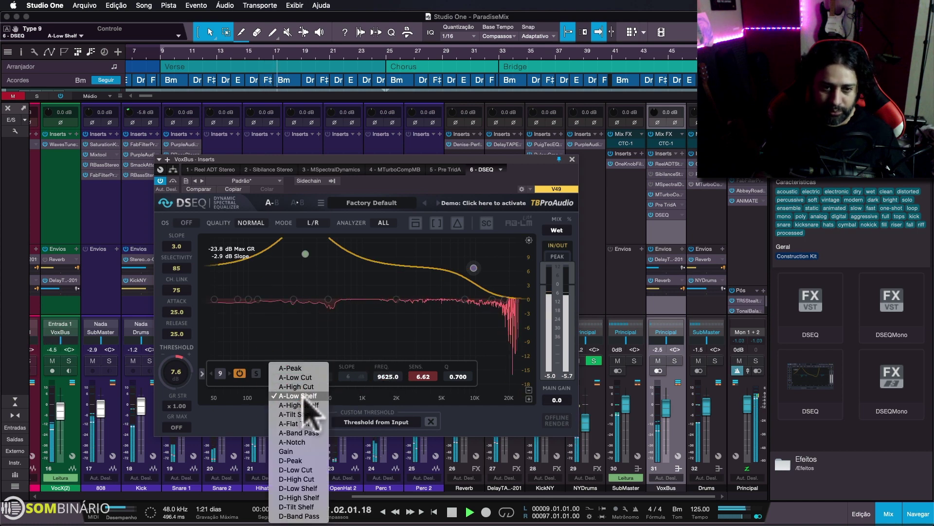
{"action": "left_click", "coordinate": [317, 408]}
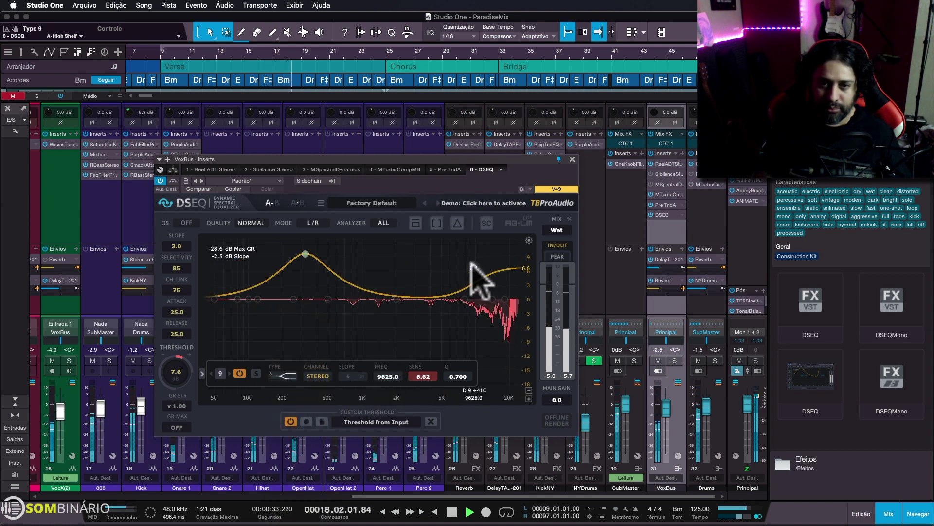
{"action": "mouse_move", "coordinate": [471, 262]}
{"action": "left_mouse_down"}
{"action": "mouse_move", "coordinate": [454, 265]}
{"action": "mouse_move", "coordinate": [461, 276]}
{"action": "left_mouse_up"}
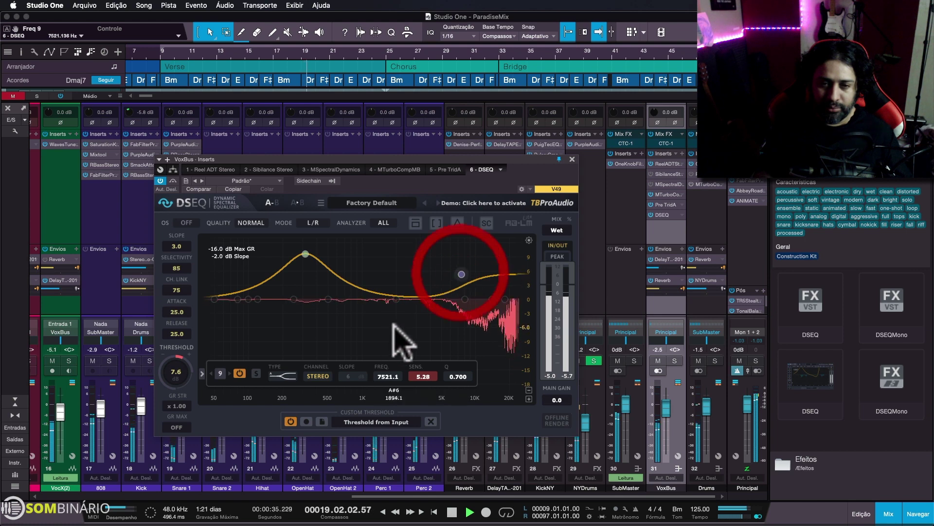
Reduce the gain reduction strength to x 0.89 and audition the sidechain monitor during playback
{"action": "left_click_drag", "start_coordinate": [178, 405], "coordinate": [177, 406]}
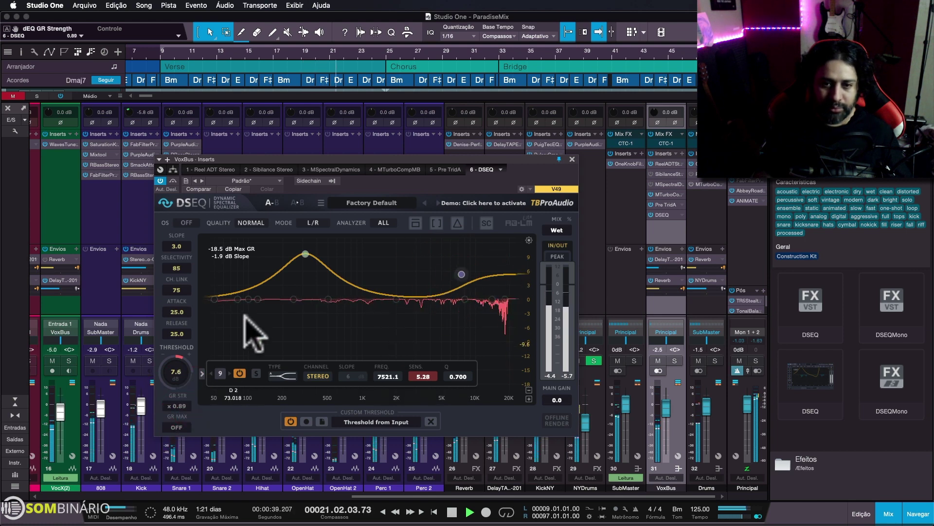
{"action": "left_click", "coordinate": [438, 223]}
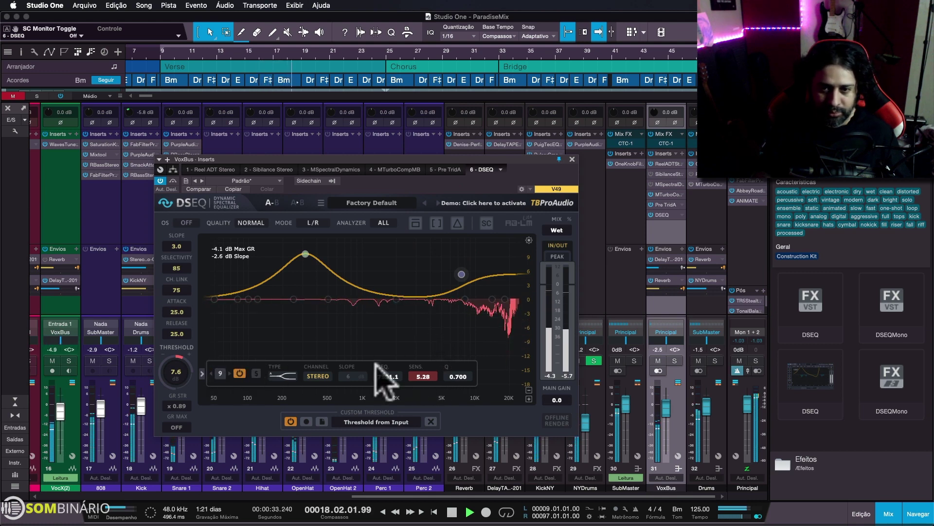
Raise the DSEQ main gain to 3.1 dB, compare the mix with the plug-in bypassed and active, and stop playback
{"action": "left_click", "coordinate": [558, 398]}
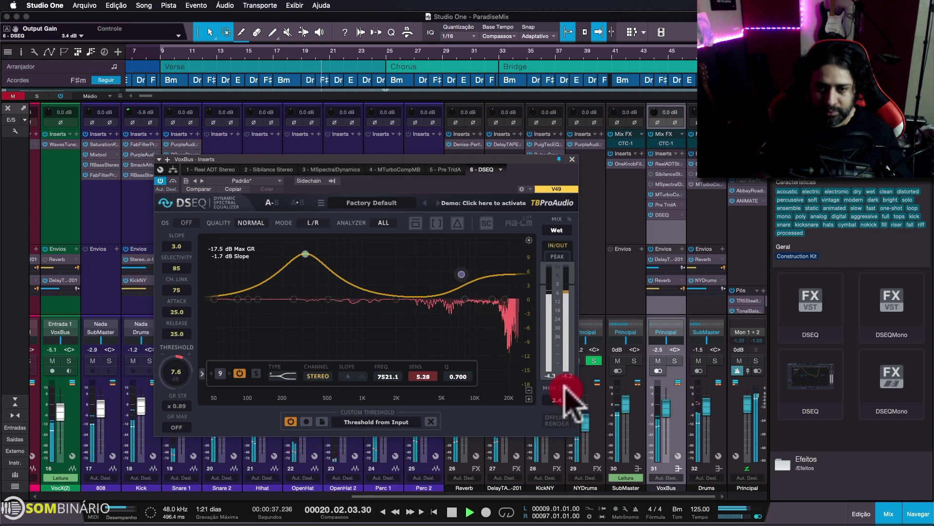
{"action": "left_click", "coordinate": [173, 180]}
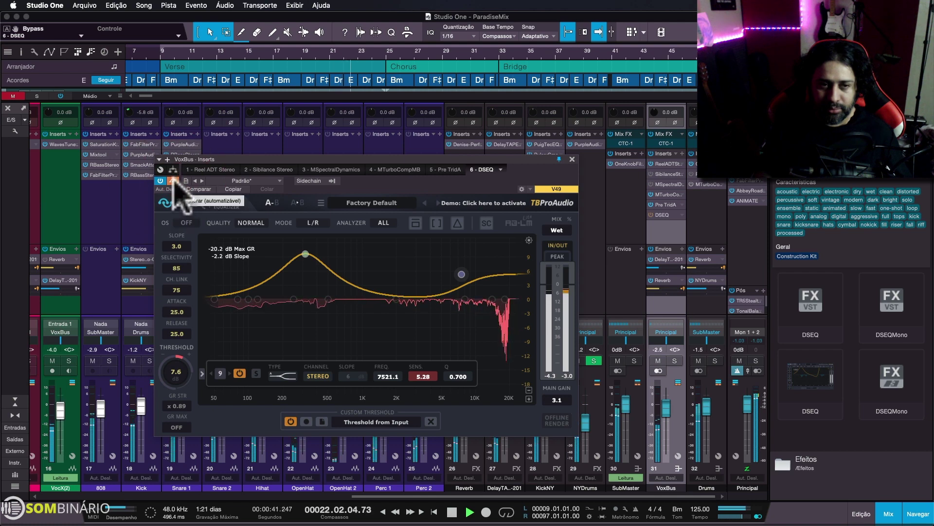
{"action": "left_click", "coordinate": [174, 180]}
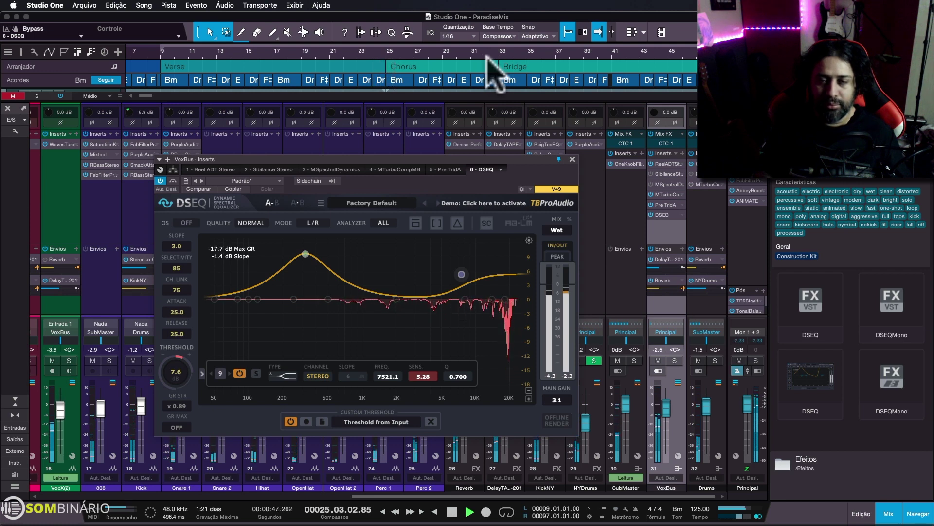
{"action": "key", "text": "space"}
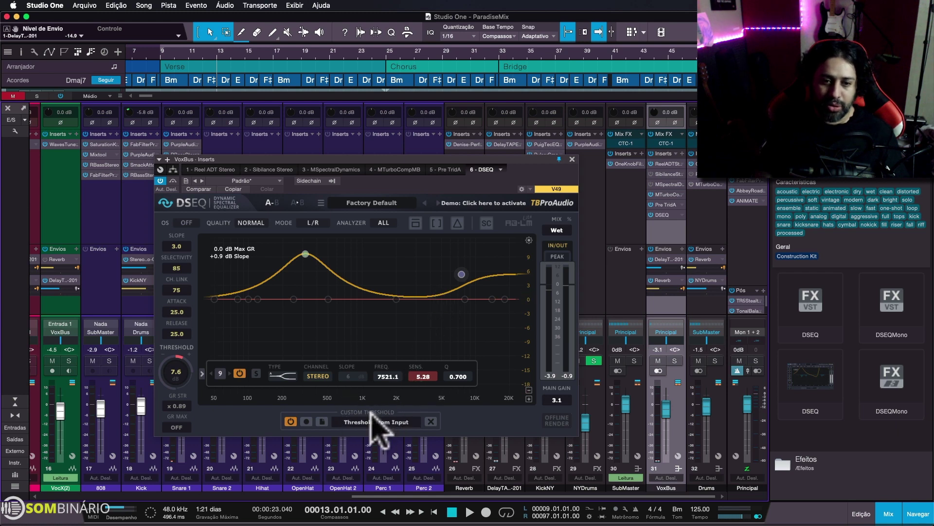
Set the VoxBus DSEQ processing quality to Ultra and briefly play the mix to hear it
{"action": "left_click", "coordinate": [251, 223]}
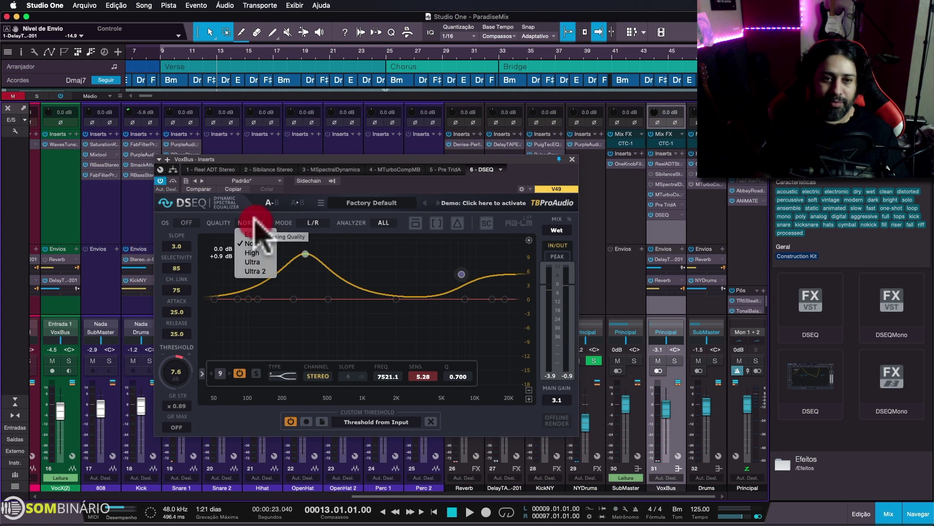
{"action": "left_click", "coordinate": [253, 262]}
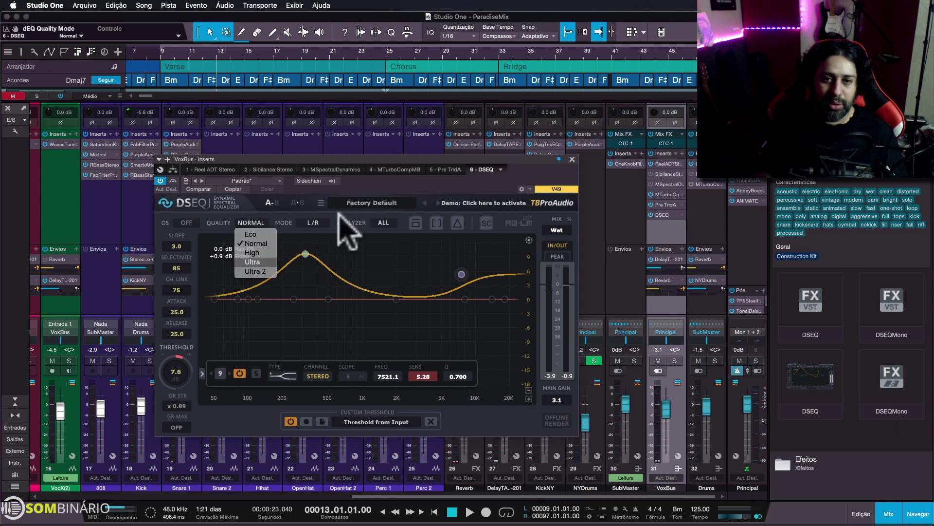
{"action": "key", "text": "space"}
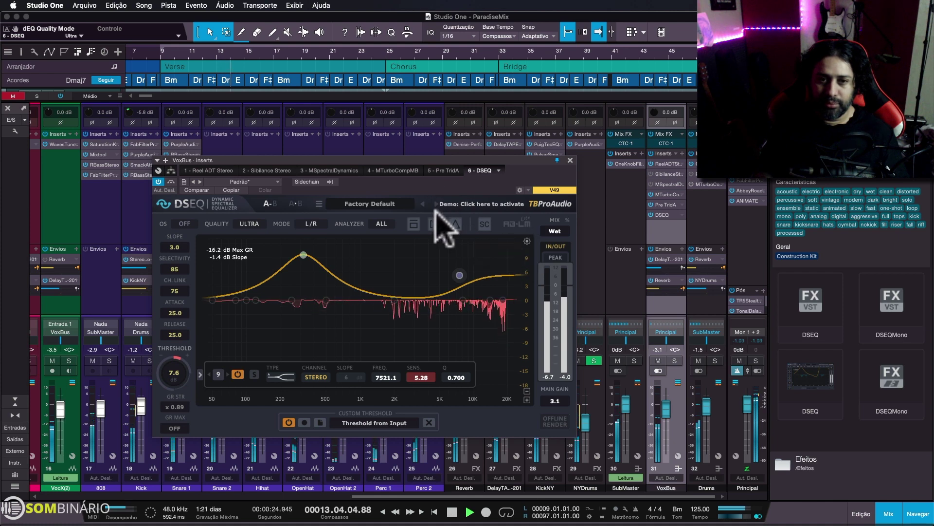
{"action": "key", "text": "space"}
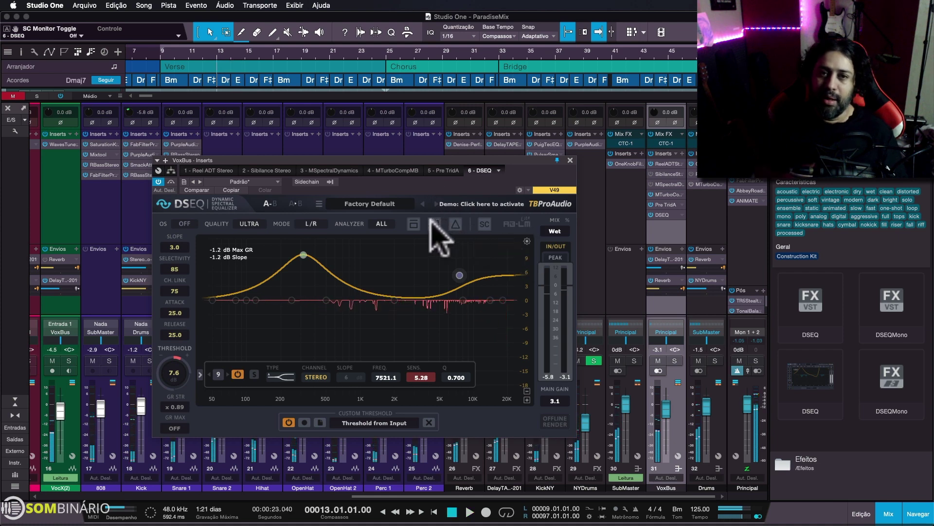